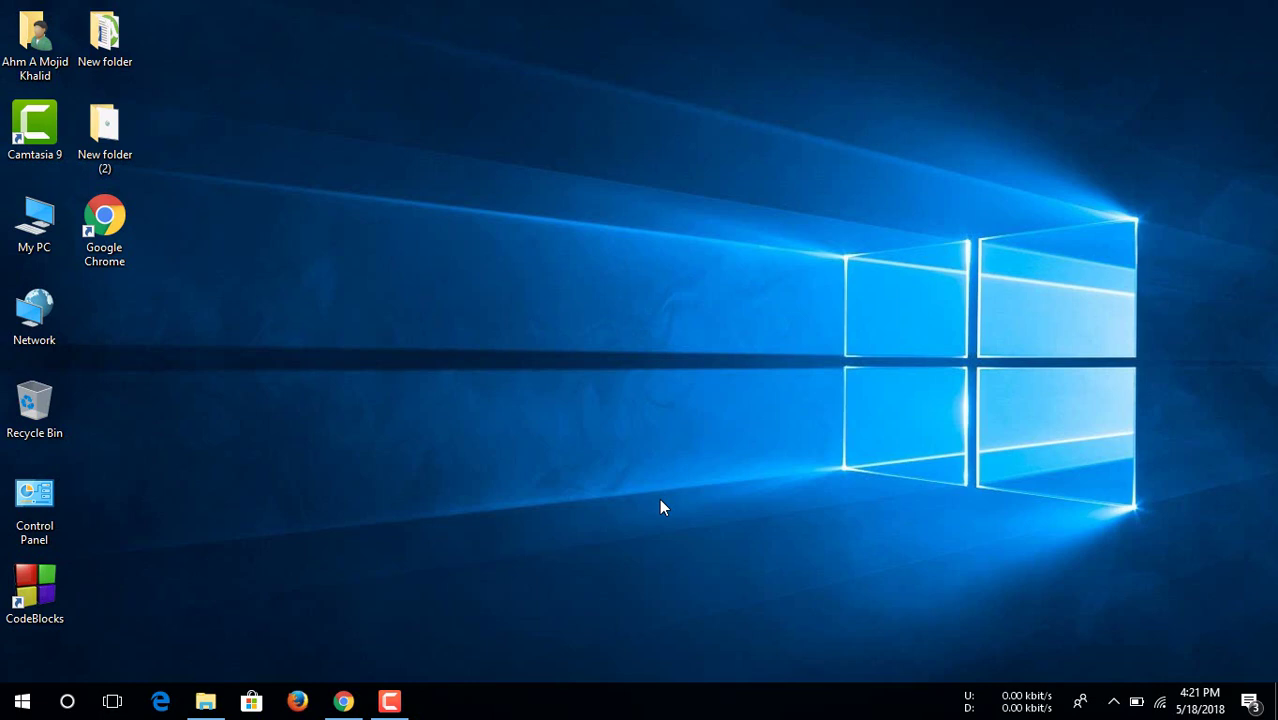
- Switch to Google Chrome and search the web for "jdk oracle"
left_click(342, 700)
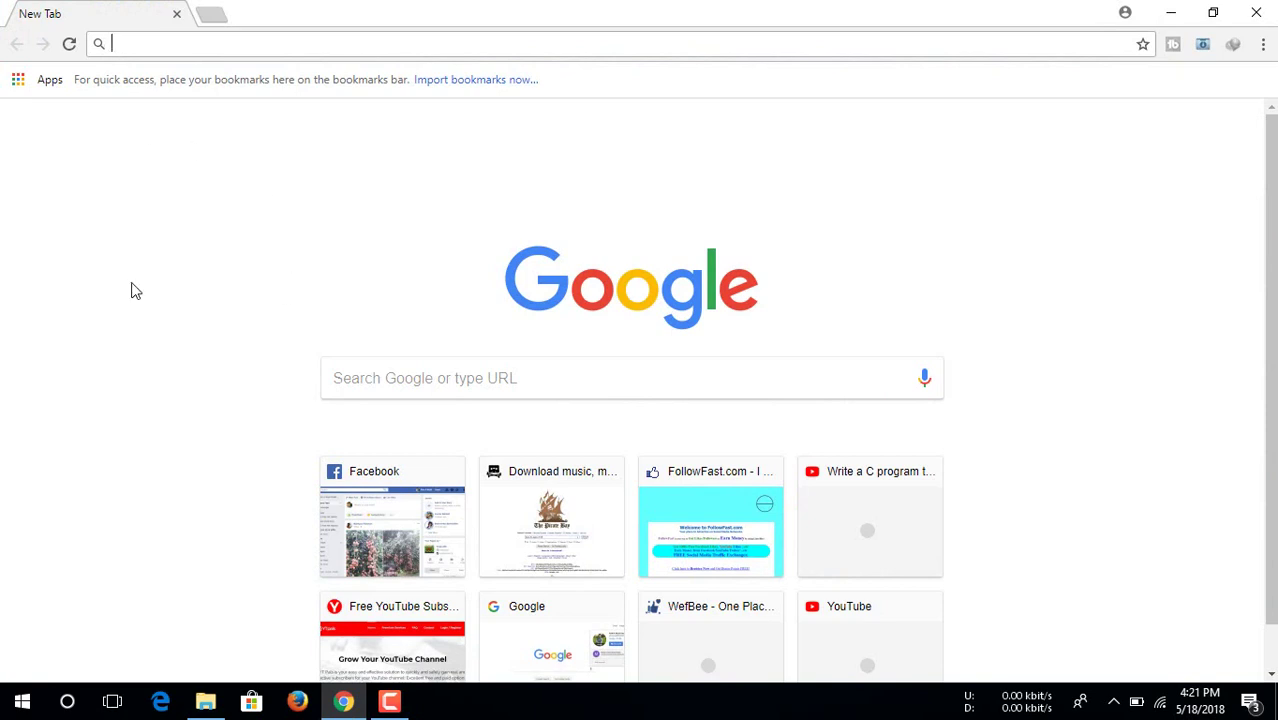
left_click(414, 383)
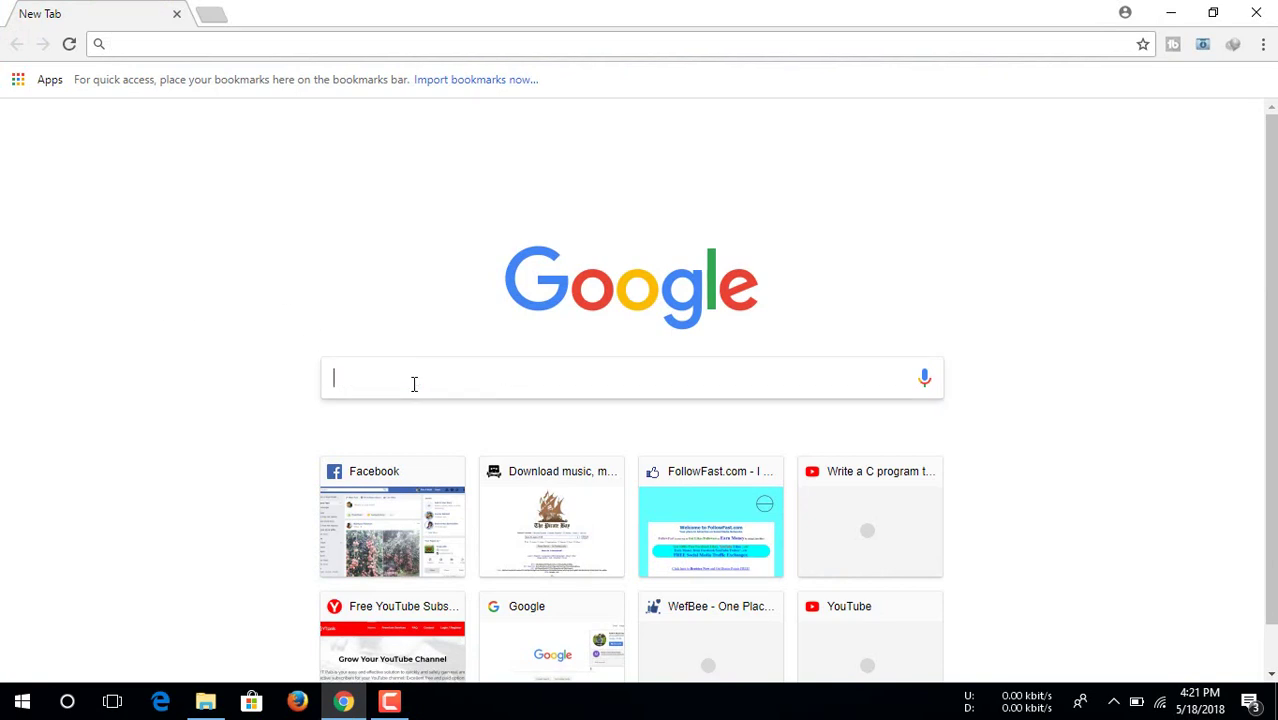
type("jdk")
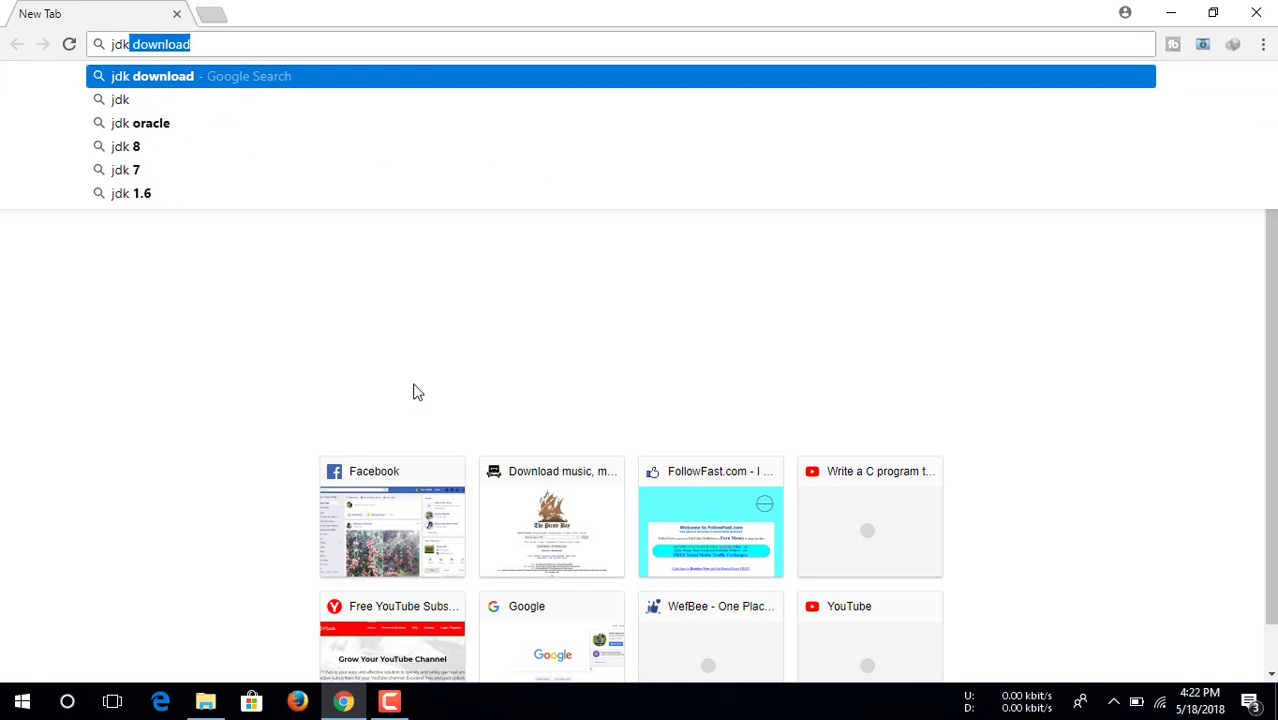
type(" o")
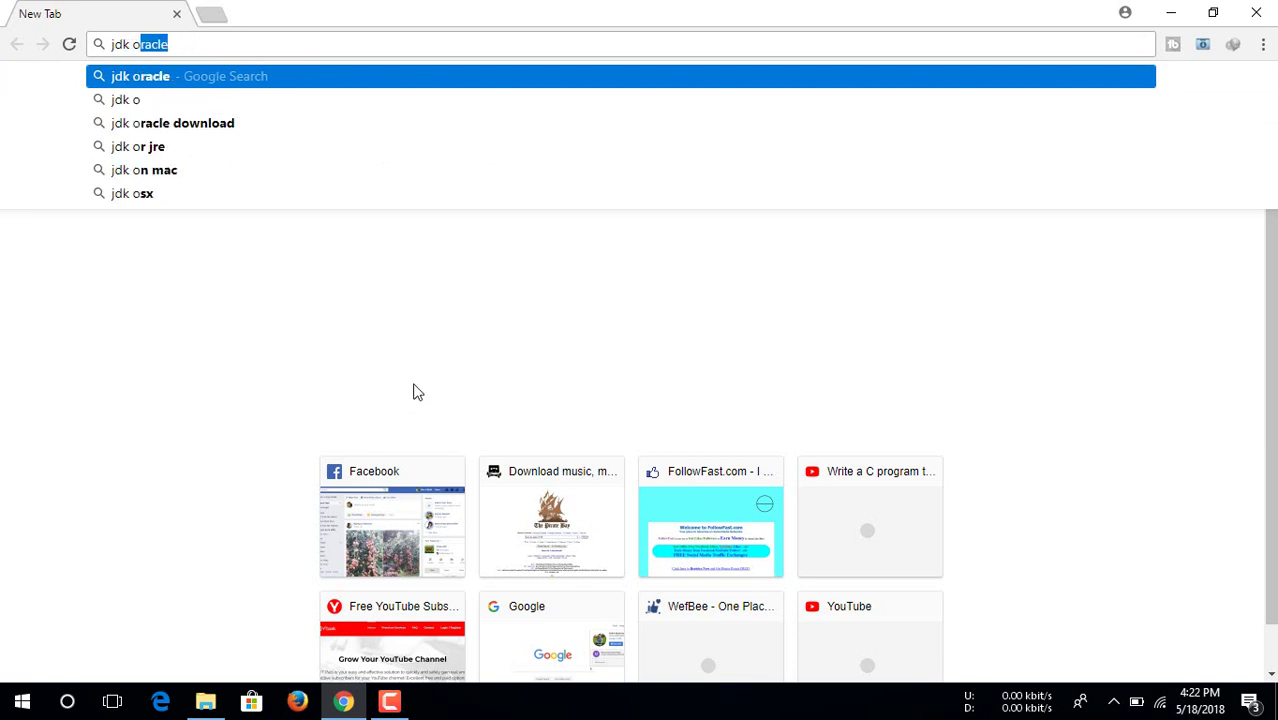
type("racle")
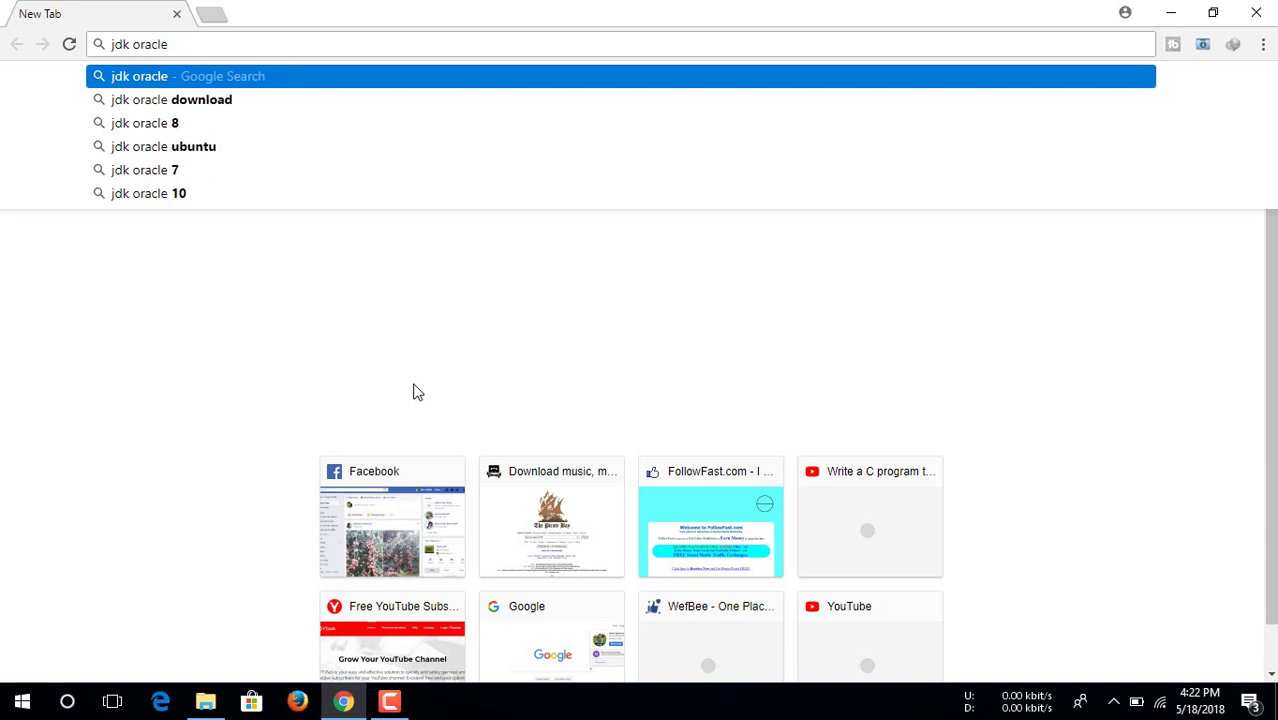
key("Return")
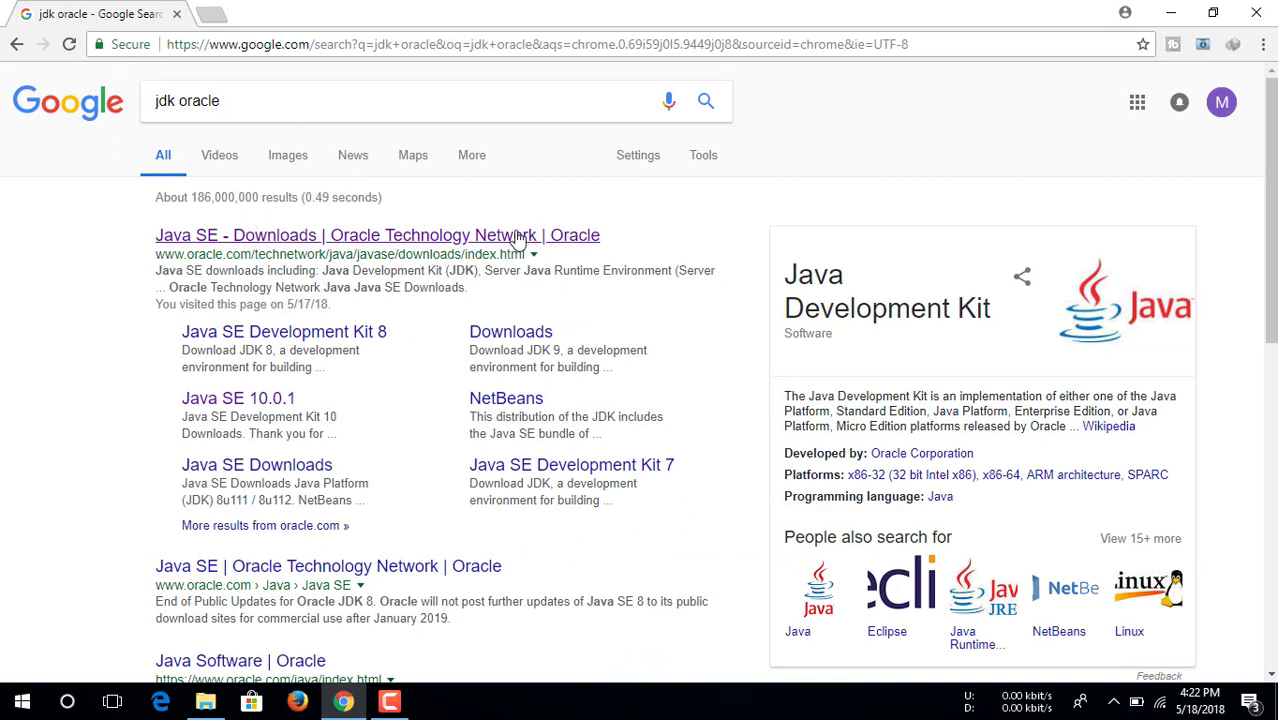
- Open Oracle's Java Platform (JDK) 10 download page from the search results and accept the license agreement for Java SE Development Kit 10.0.1
left_click(465, 235)
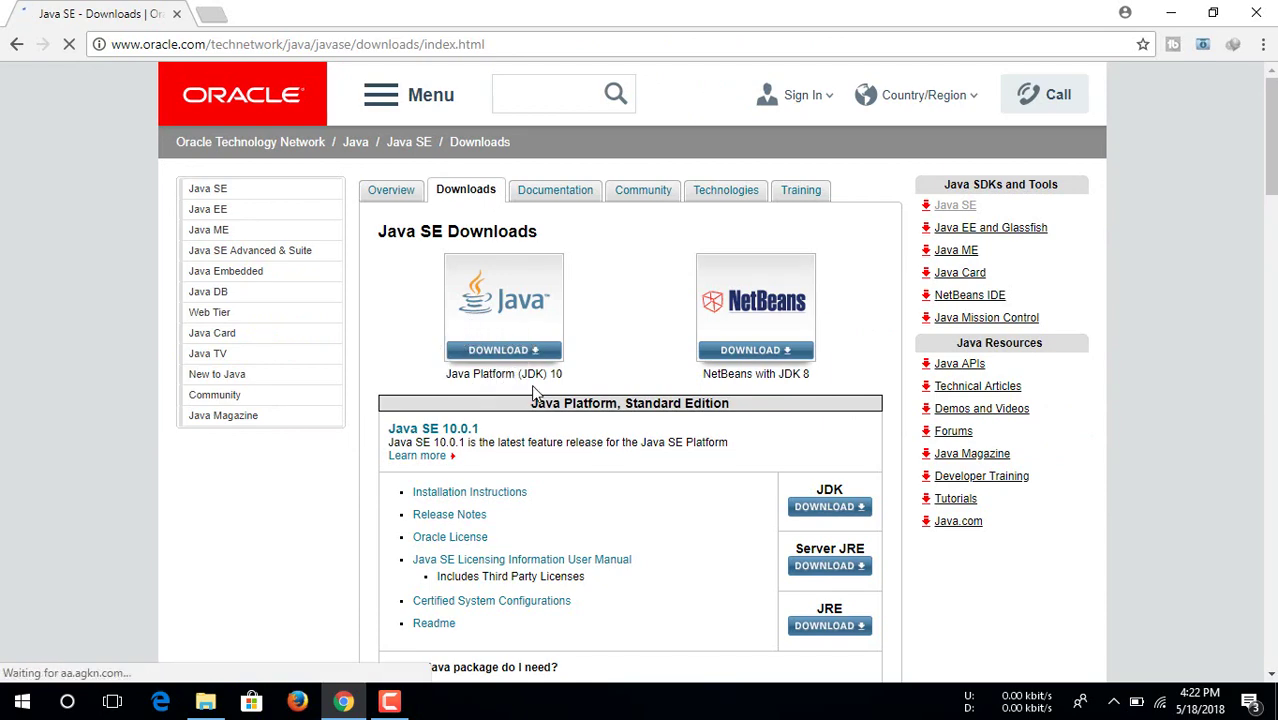
scroll(520, 390, "down", 1)
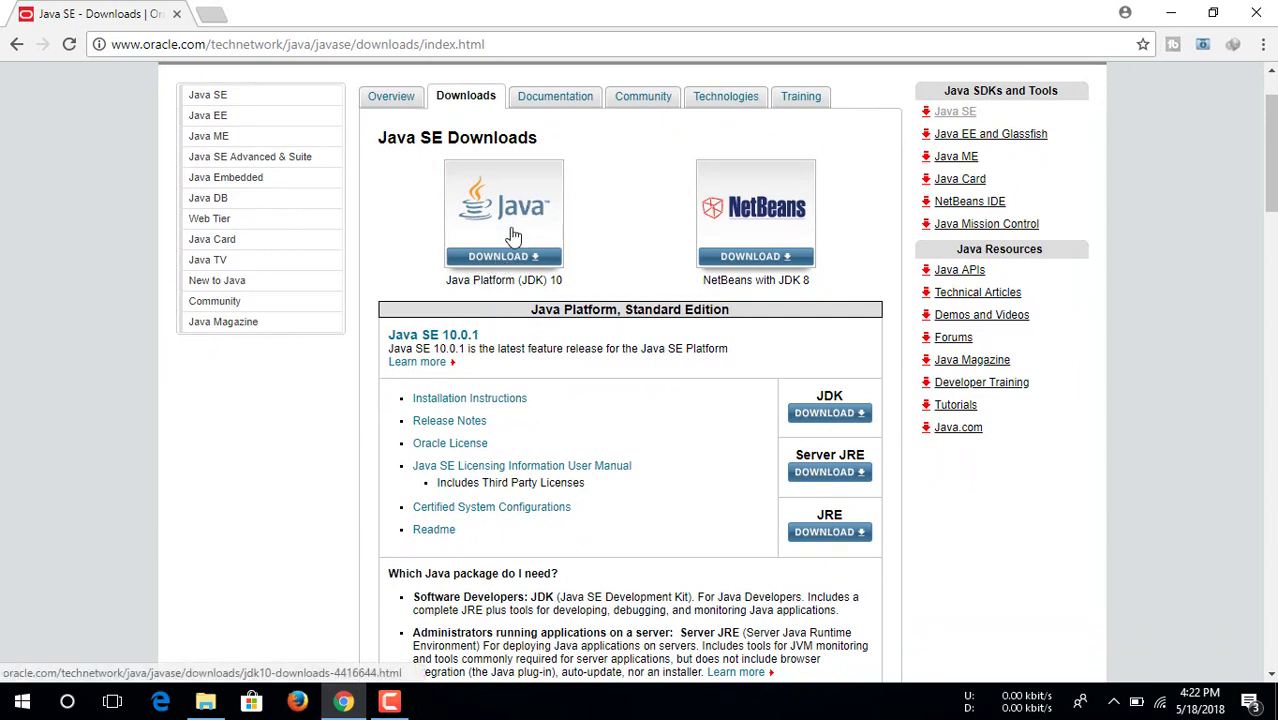
left_click(506, 258)
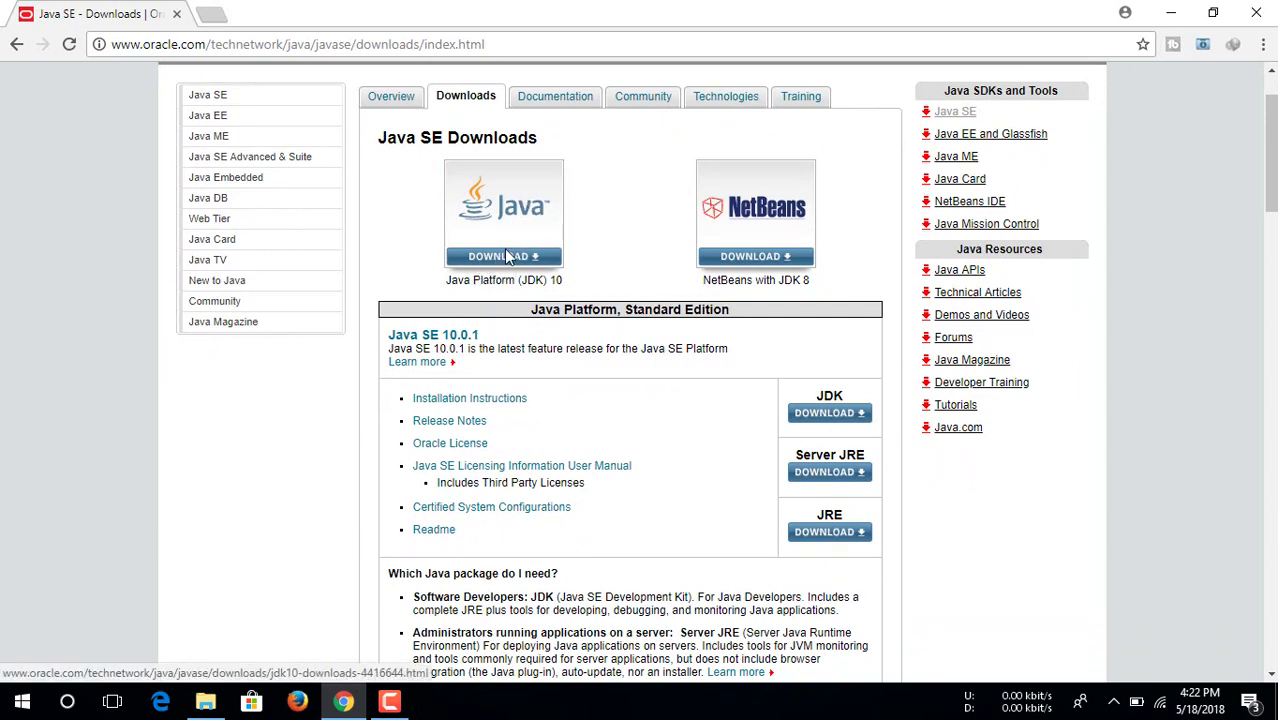
scroll(527, 265, "down", 3)
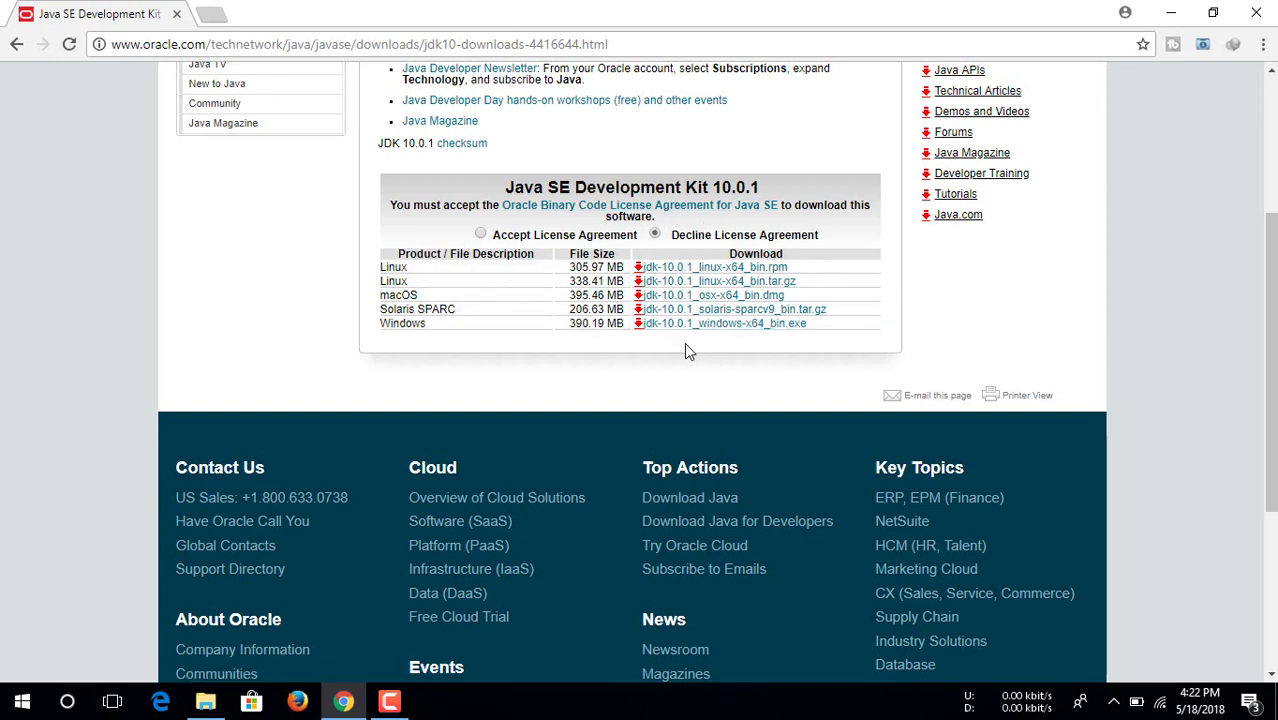
left_click(481, 235)
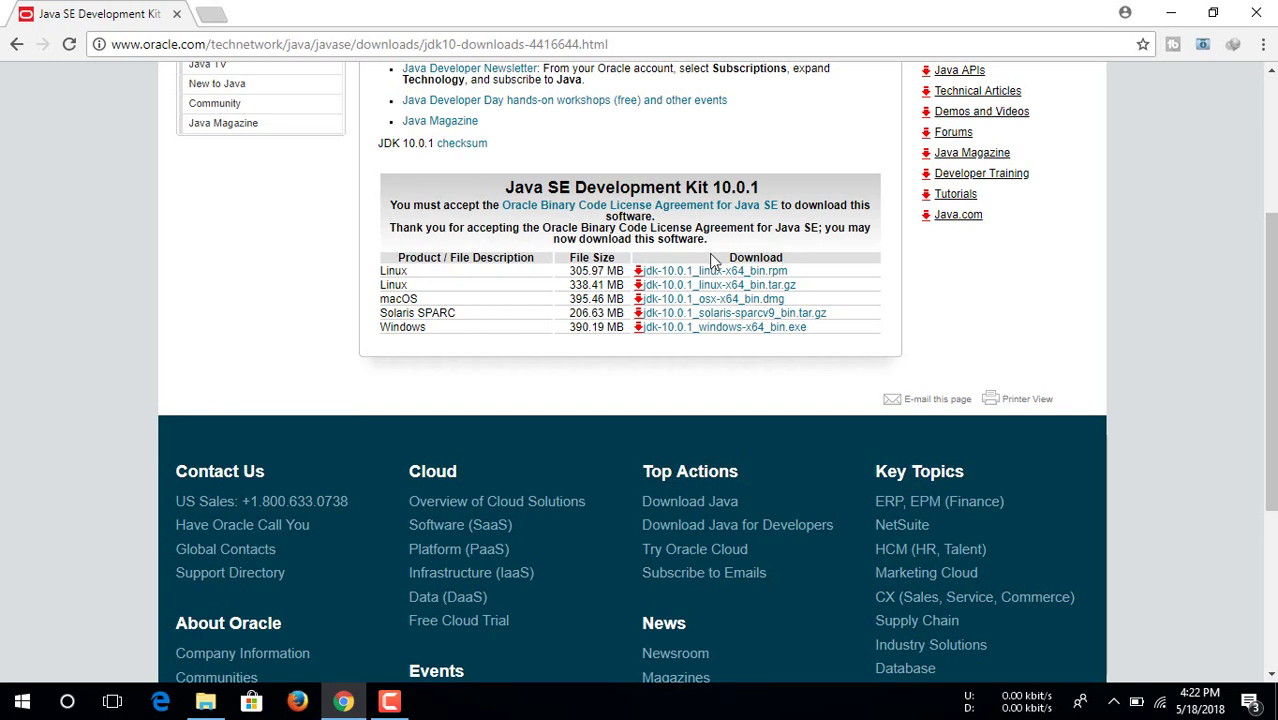
- Request the Windows installer jdk-10.0.1_windows-x64_bin.exe and cancel the download
left_click(744, 334)
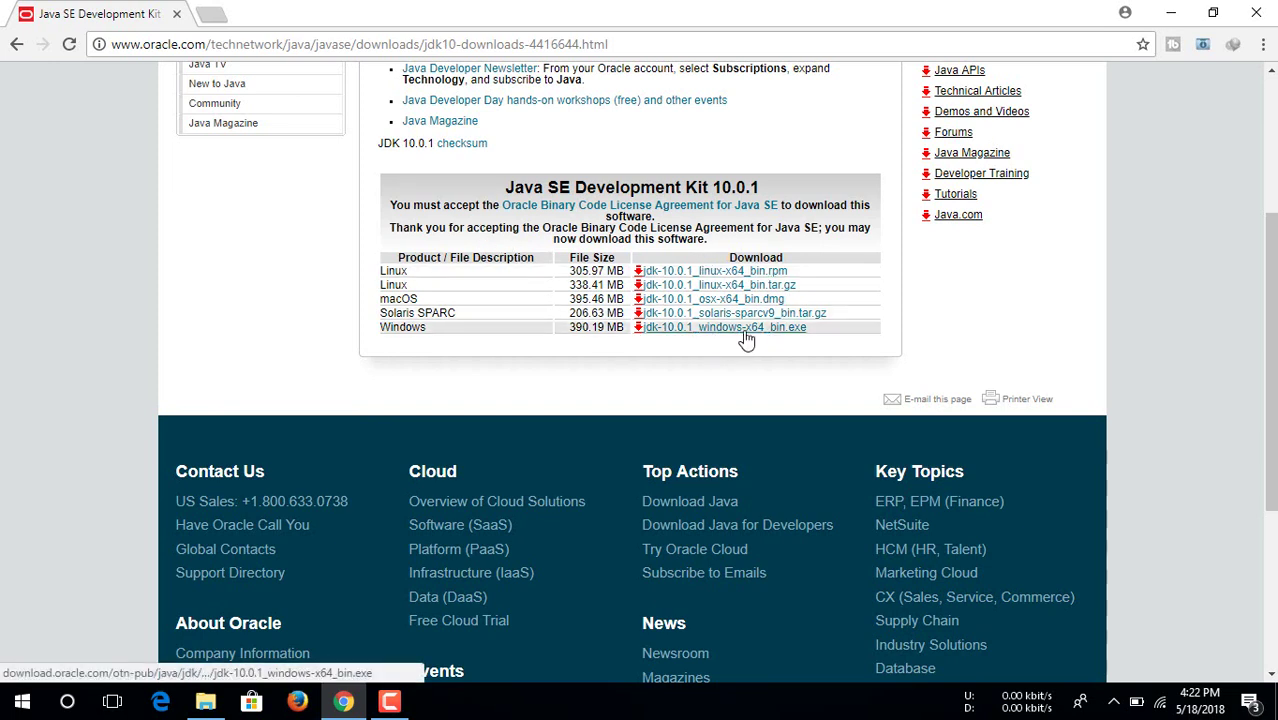
left_click(745, 330)
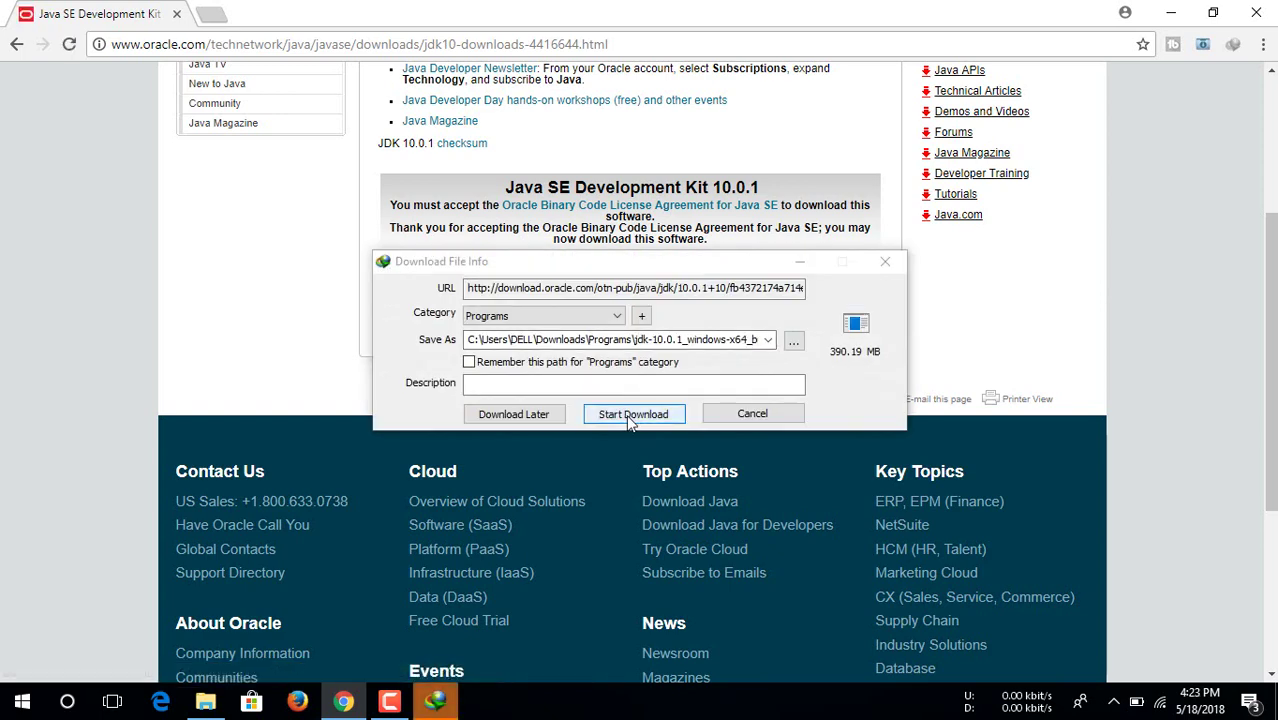
left_click(778, 416)
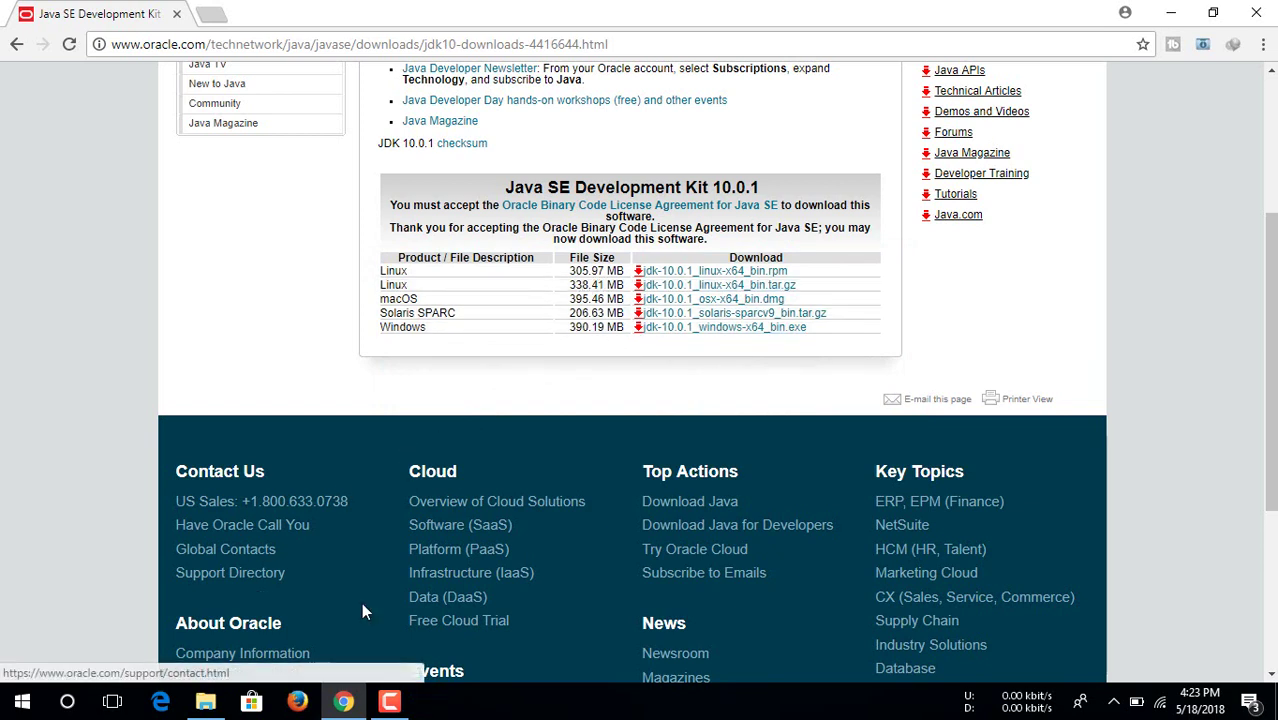
- Switch to File Explorer, run the jdk-10.0.1_windows-x64_bin installer with its default features and install folders, and close the finished setup and the folder
left_click(205, 705)
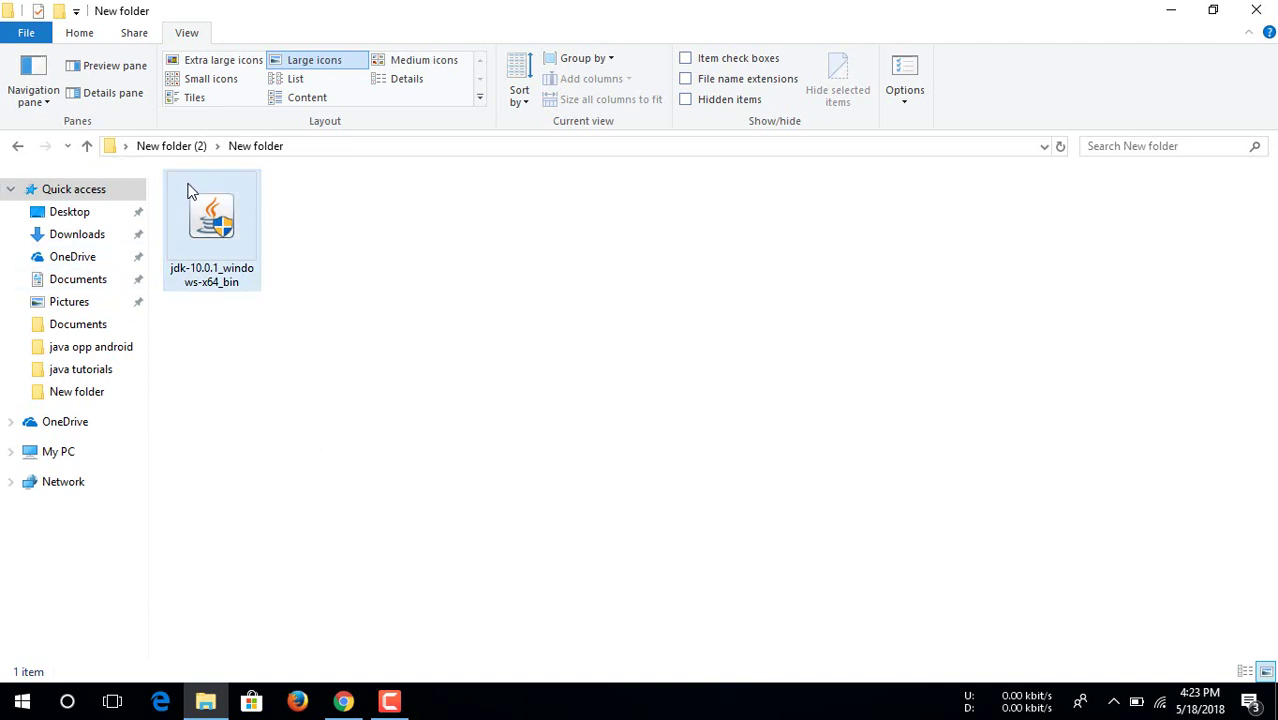
double_click(199, 249)
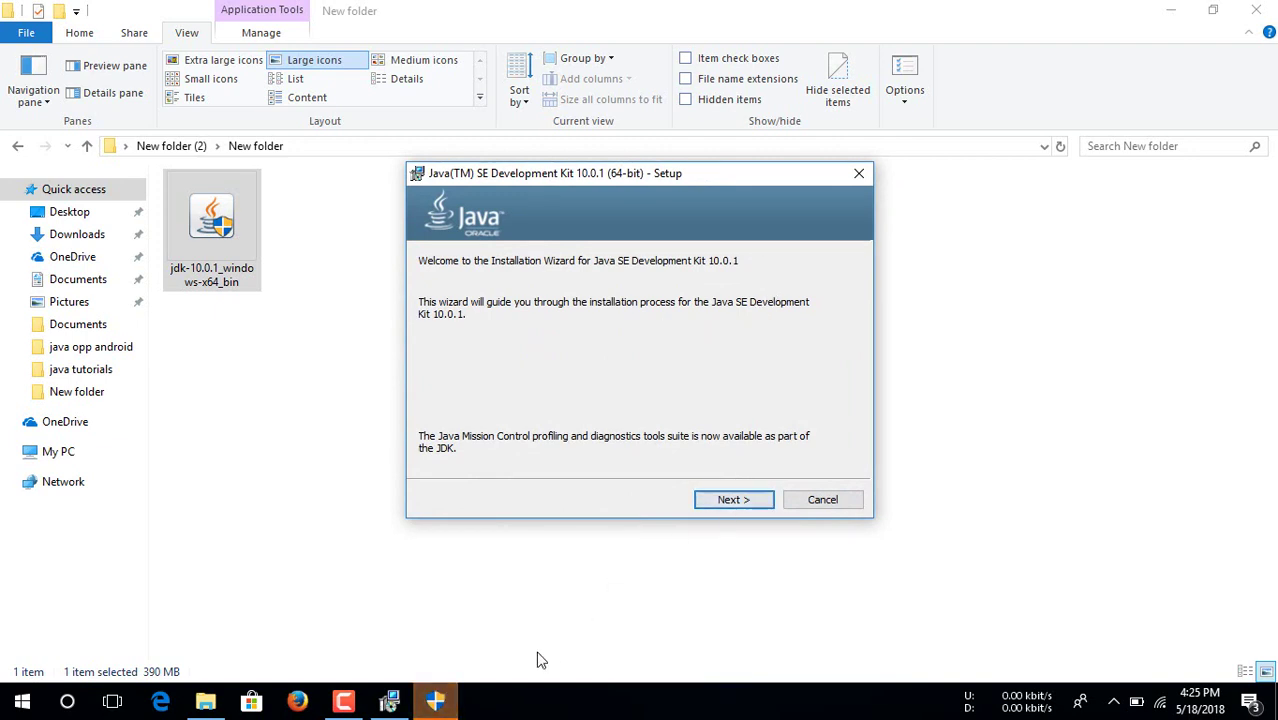
left_click(735, 501)
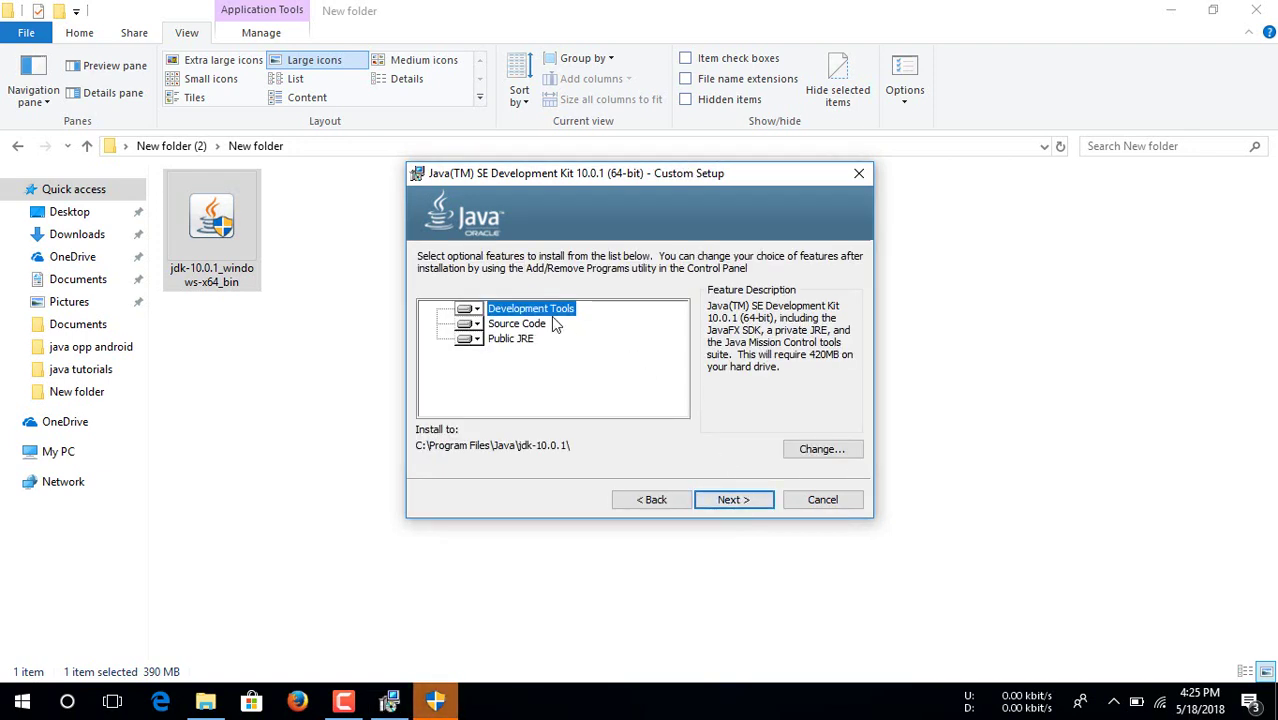
left_click(733, 500)
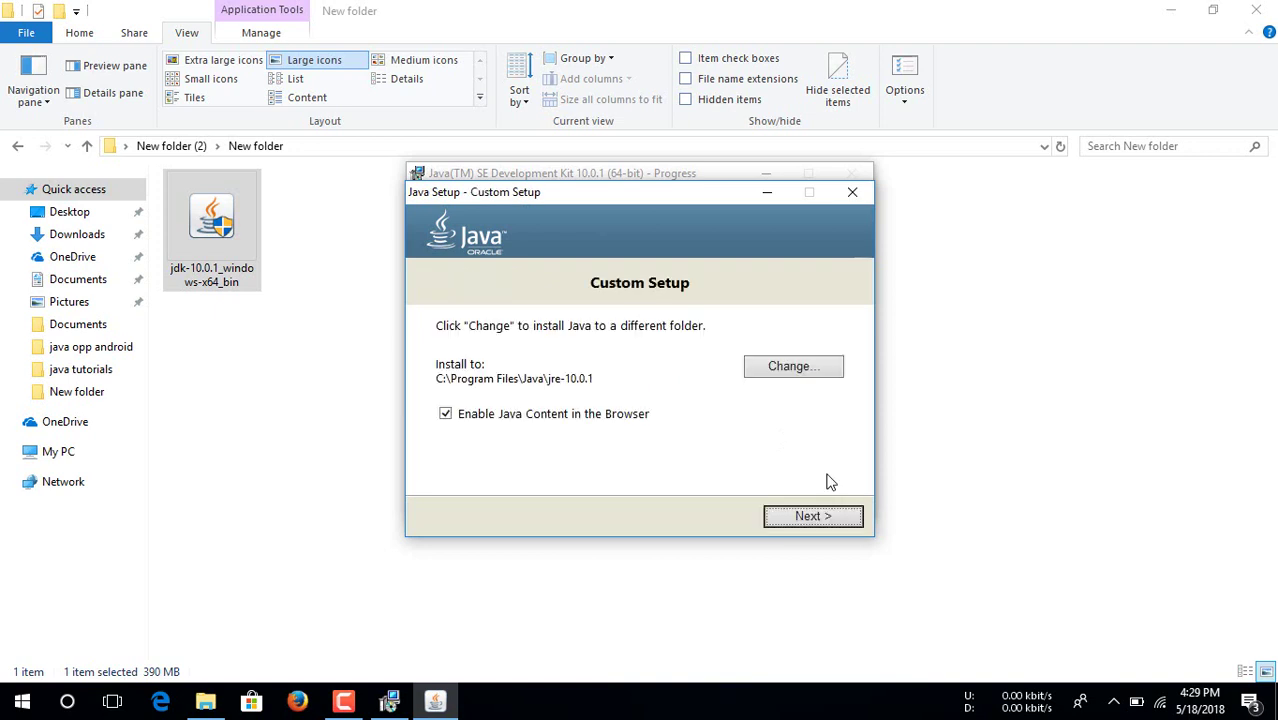
left_click(812, 516)
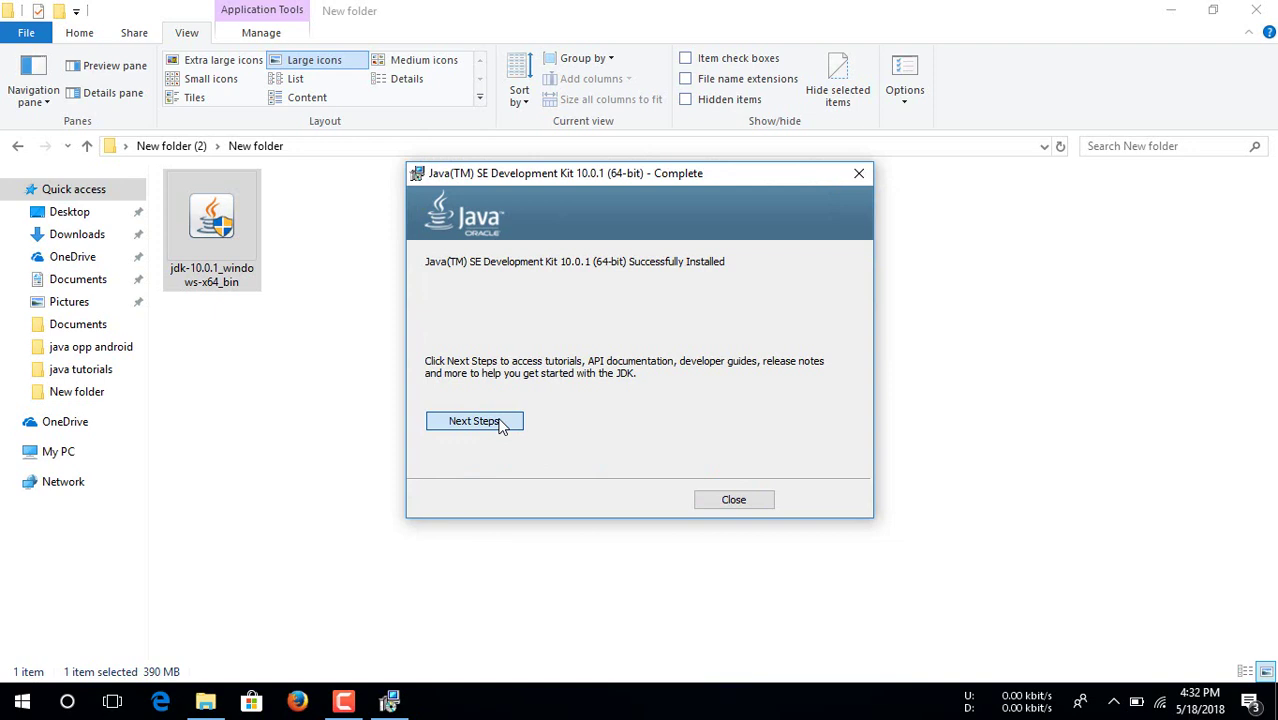
left_click(500, 422)
left_click(730, 502)
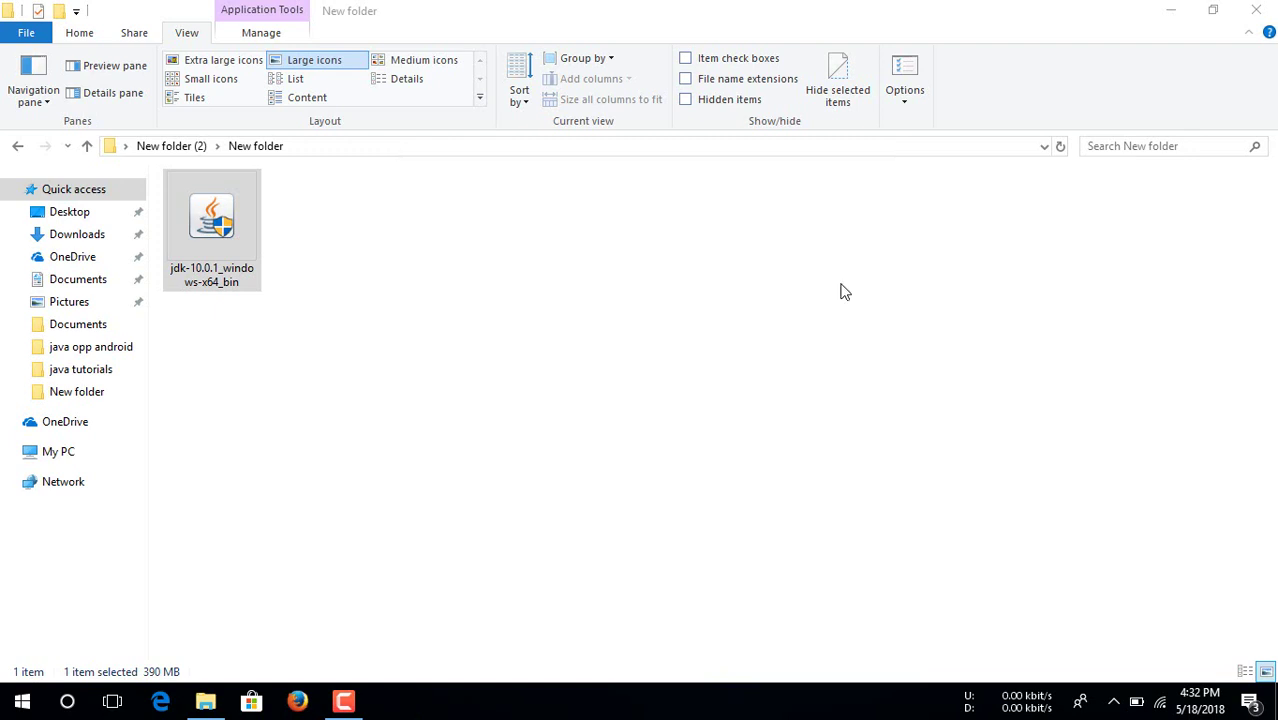
left_click(1257, 10)
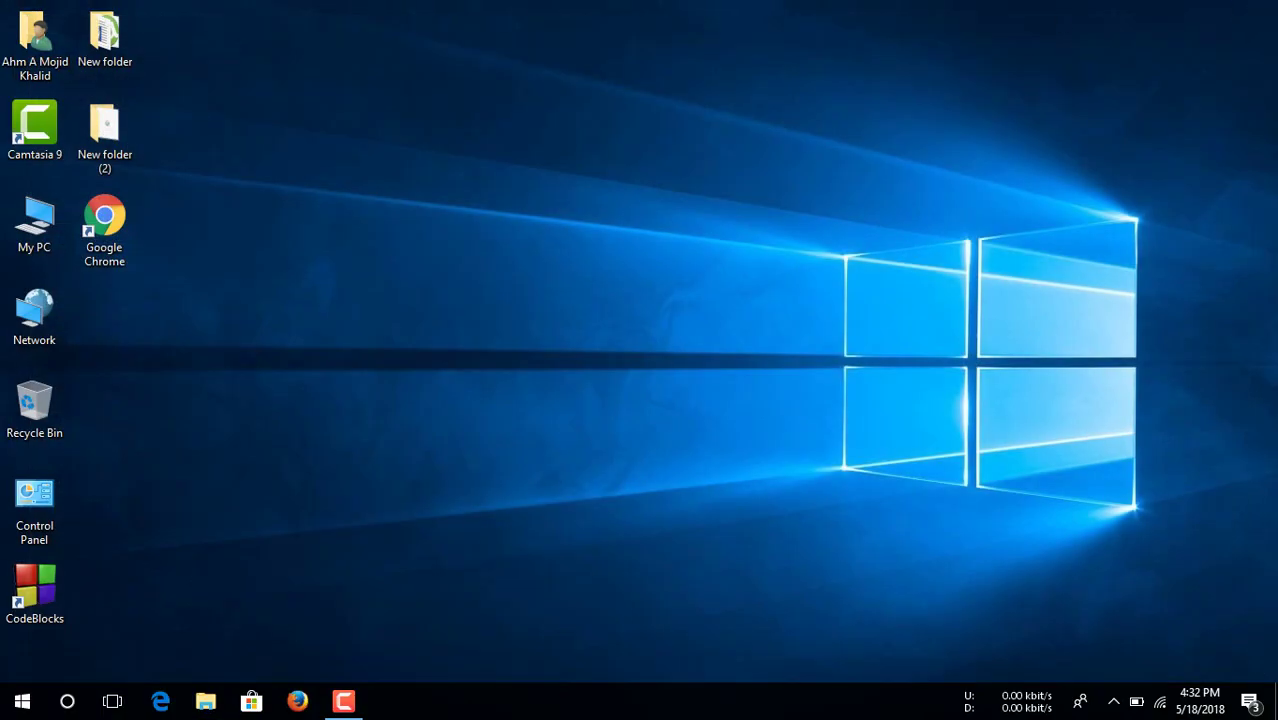
- Browse from My PC to the folder C:\Program Files\Java\jdk-10.0.1\bin
double_click(27, 253)
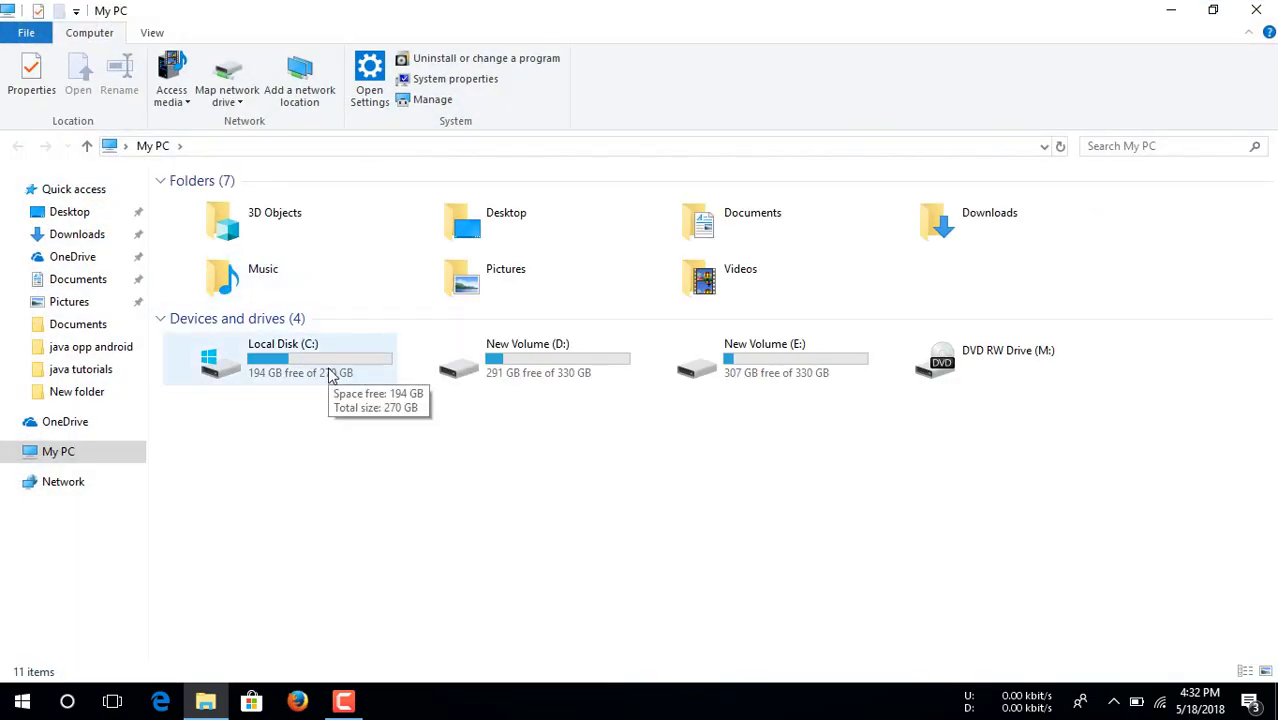
double_click(331, 372)
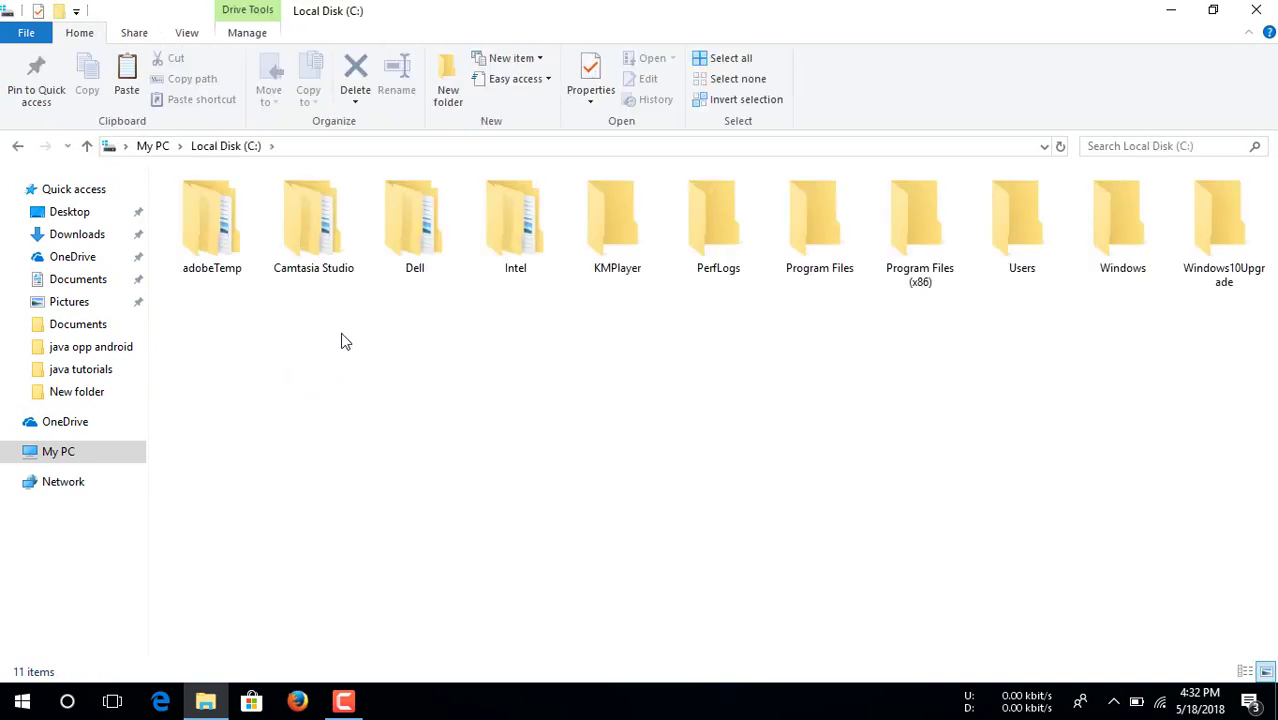
double_click(813, 210)
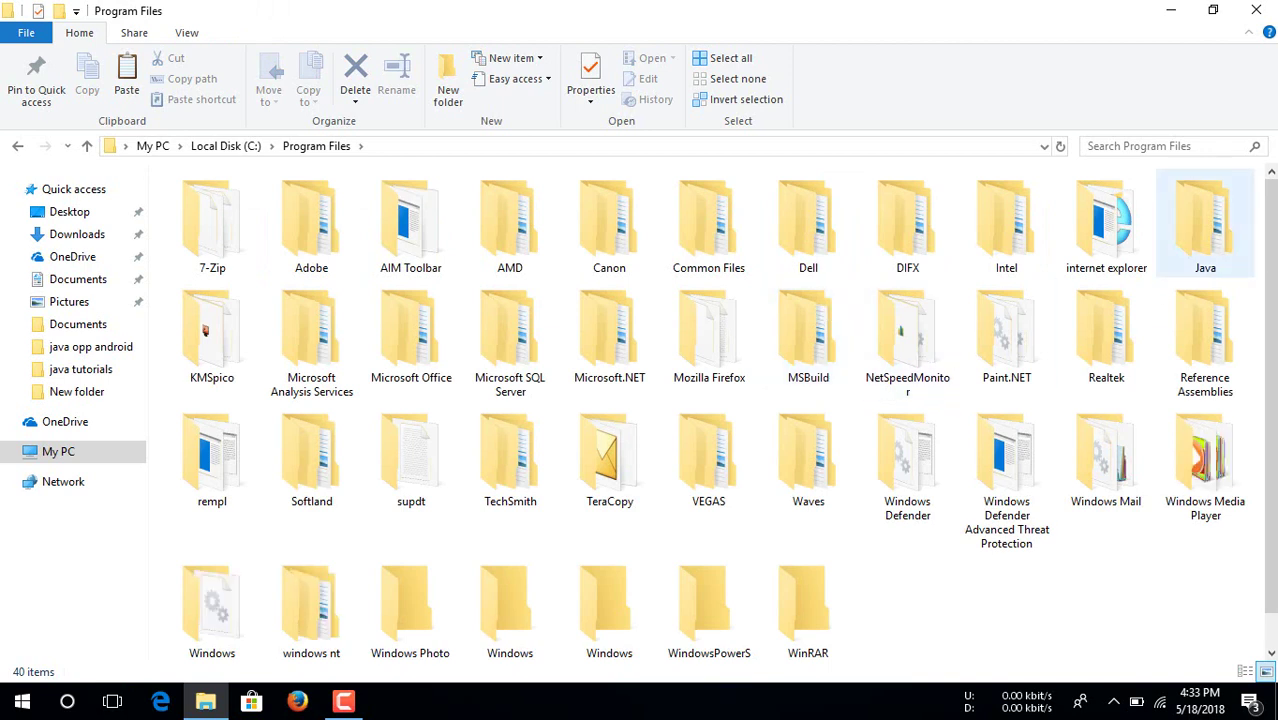
double_click(1221, 241)
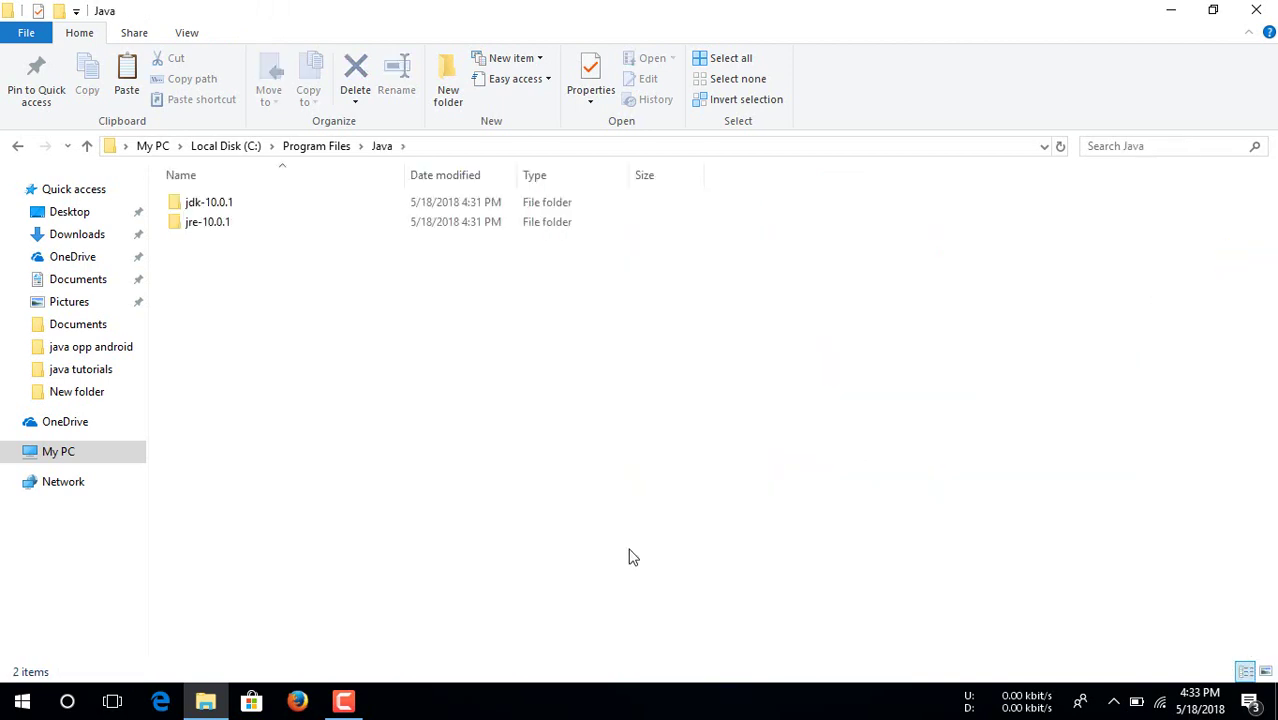
double_click(237, 204)
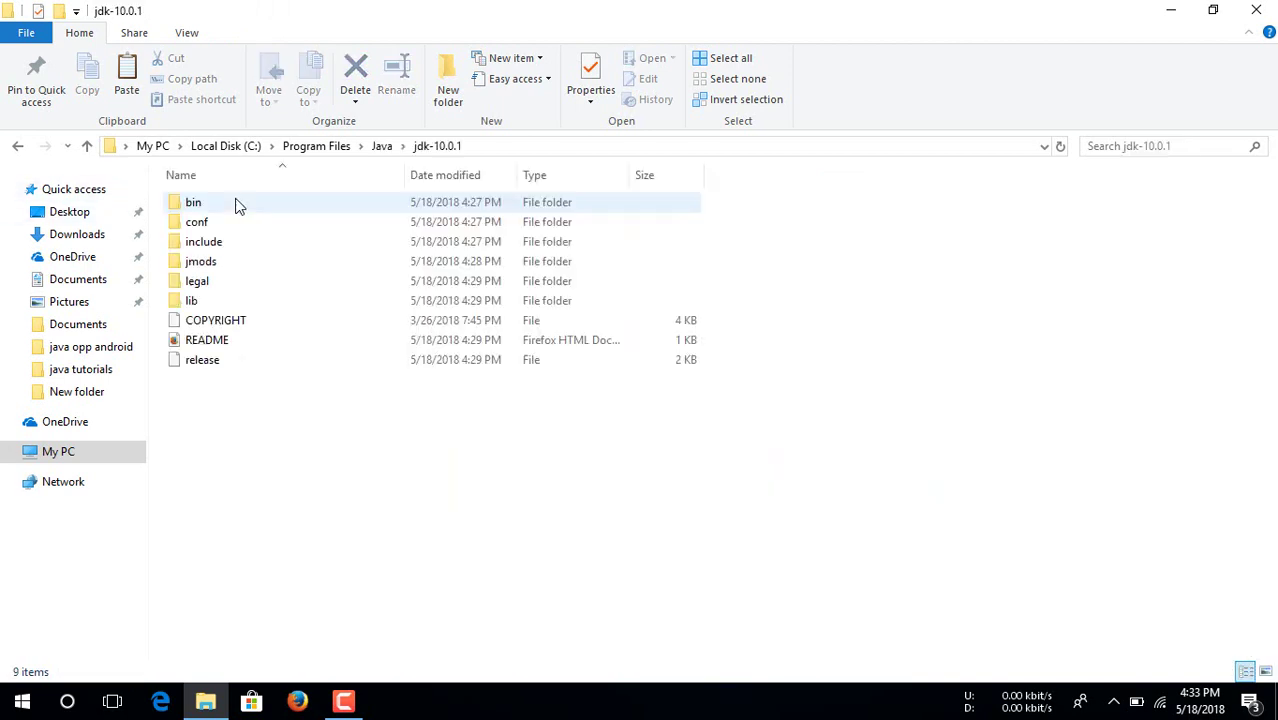
double_click(212, 206)
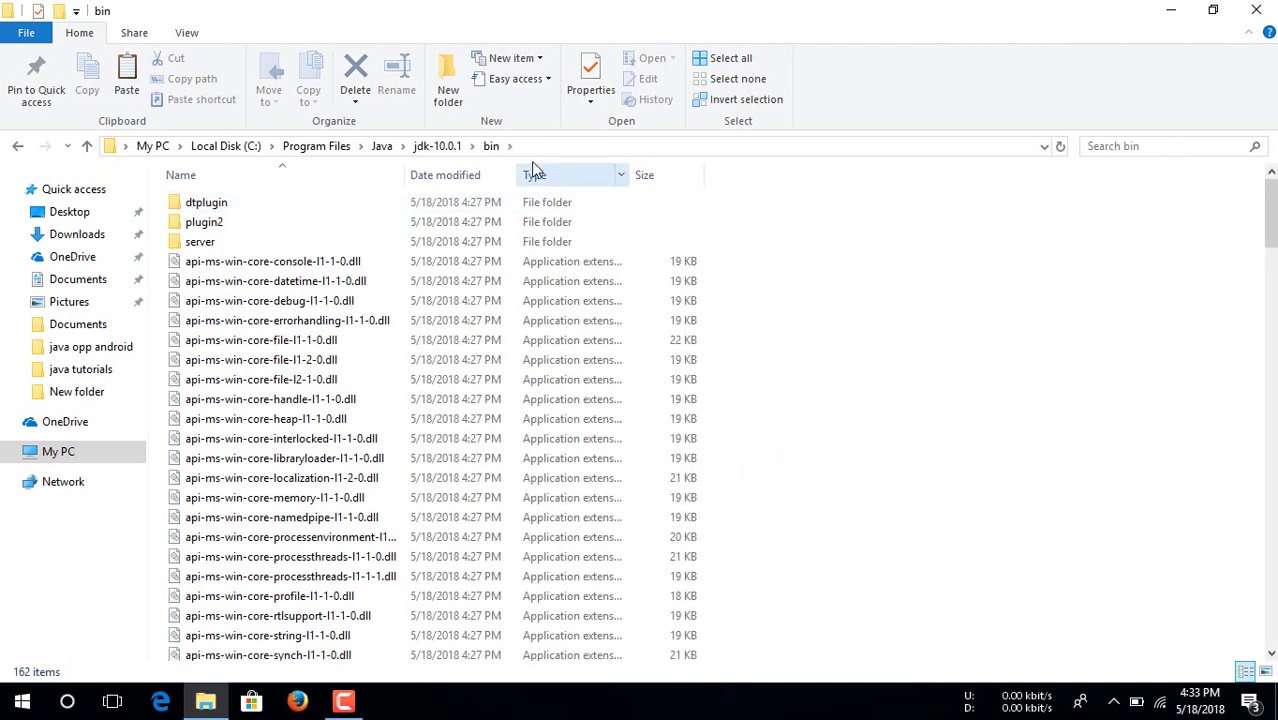
- Copy the full path of the JDK's bin folder and close the folder window
left_click(529, 147)
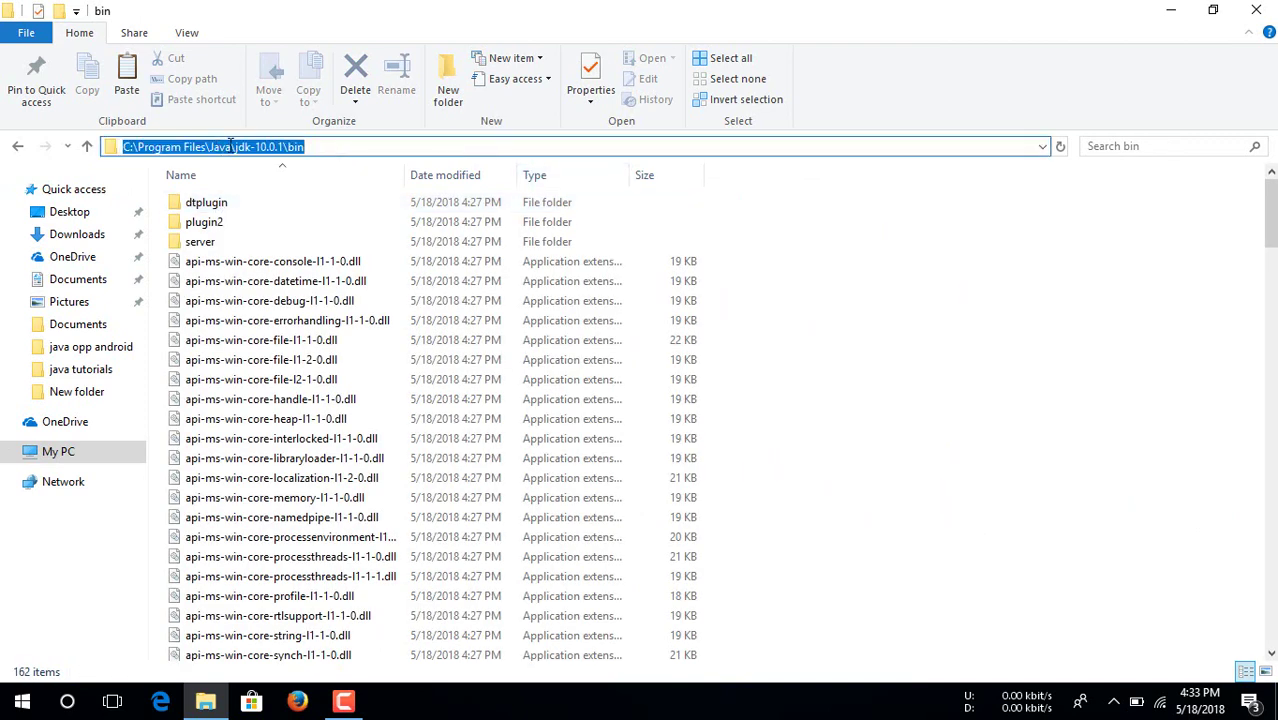
right_click(230, 146)
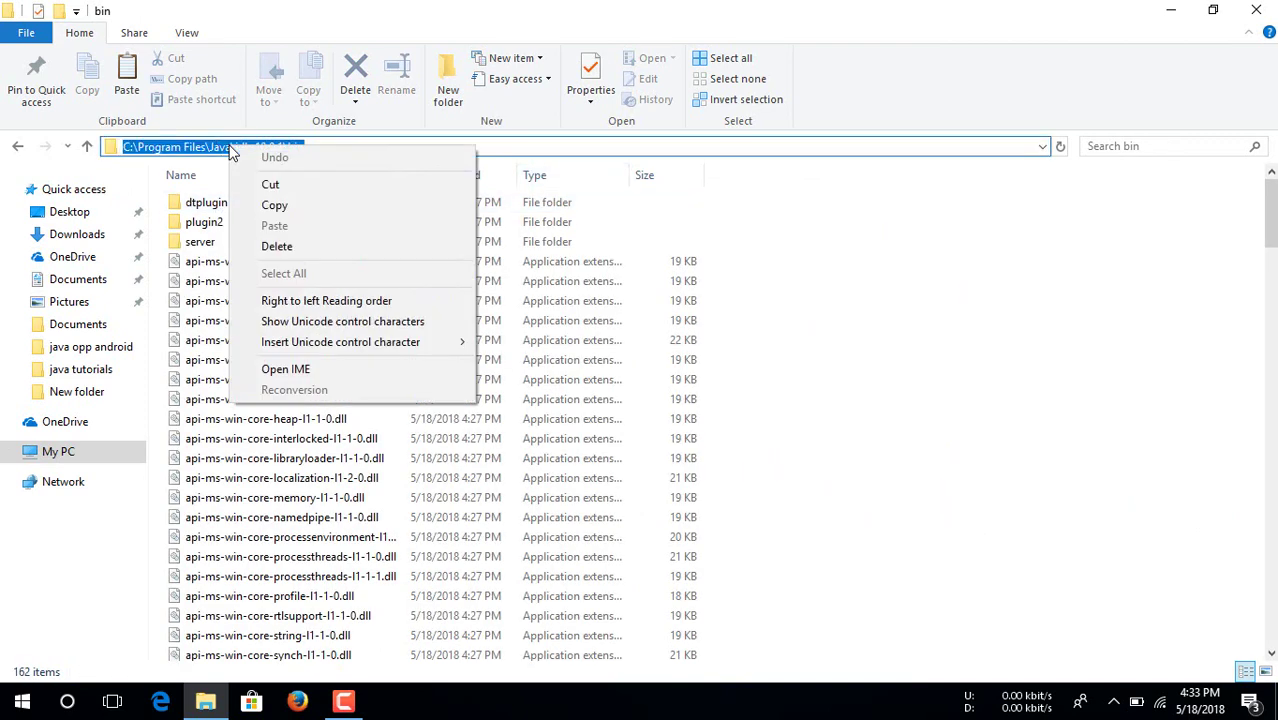
left_click(283, 204)
left_click(1256, 10)
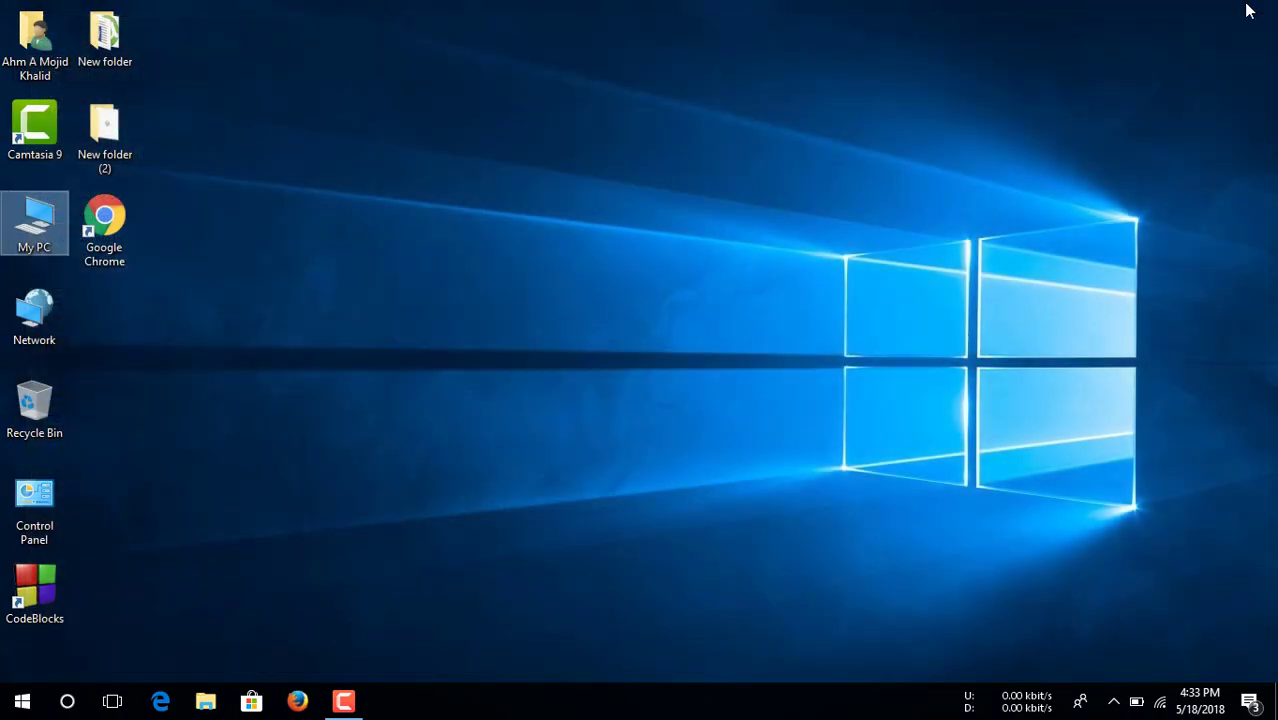
- Open the Environment Variables settings from My PC's advanced system properties
right_click(16, 220)
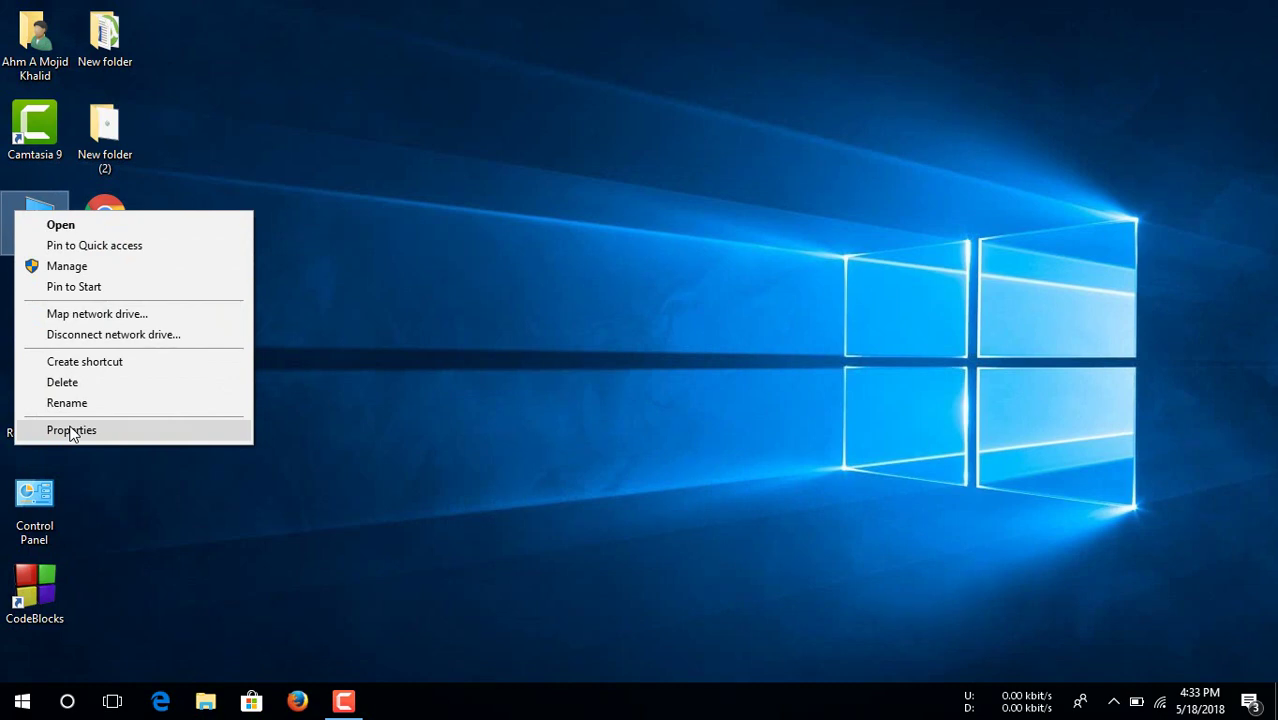
left_click(71, 431)
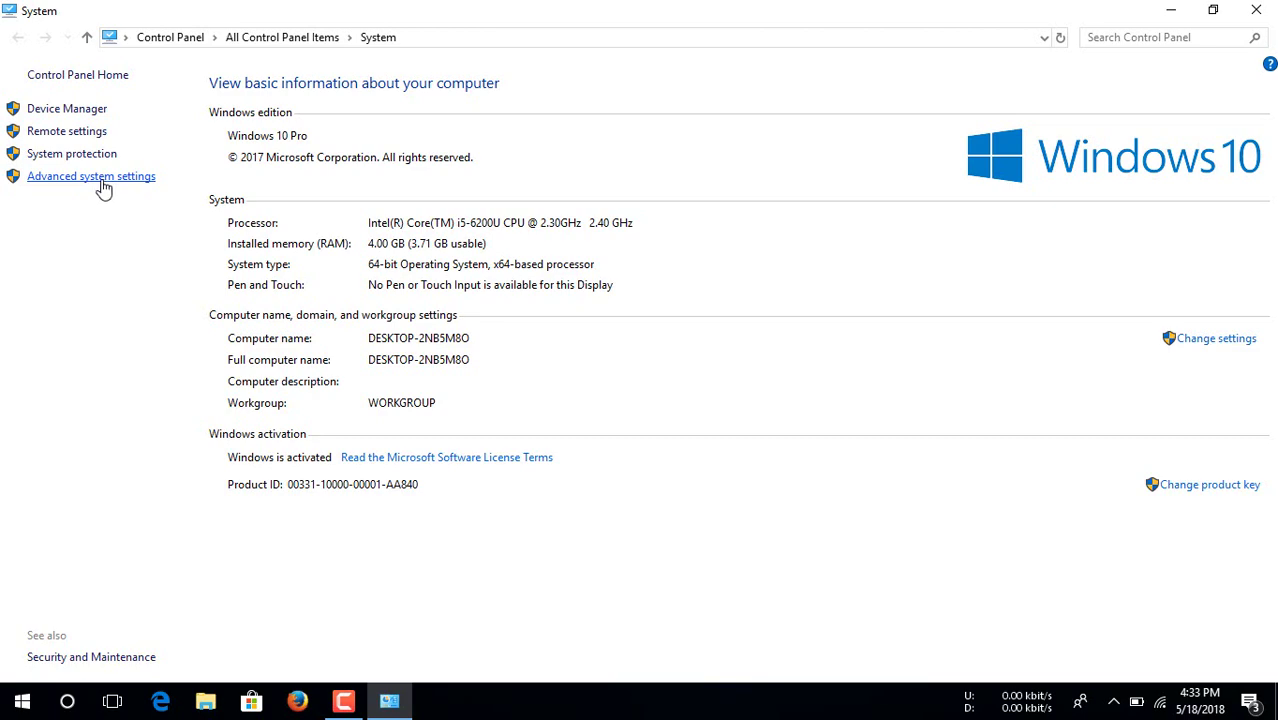
left_click(104, 180)
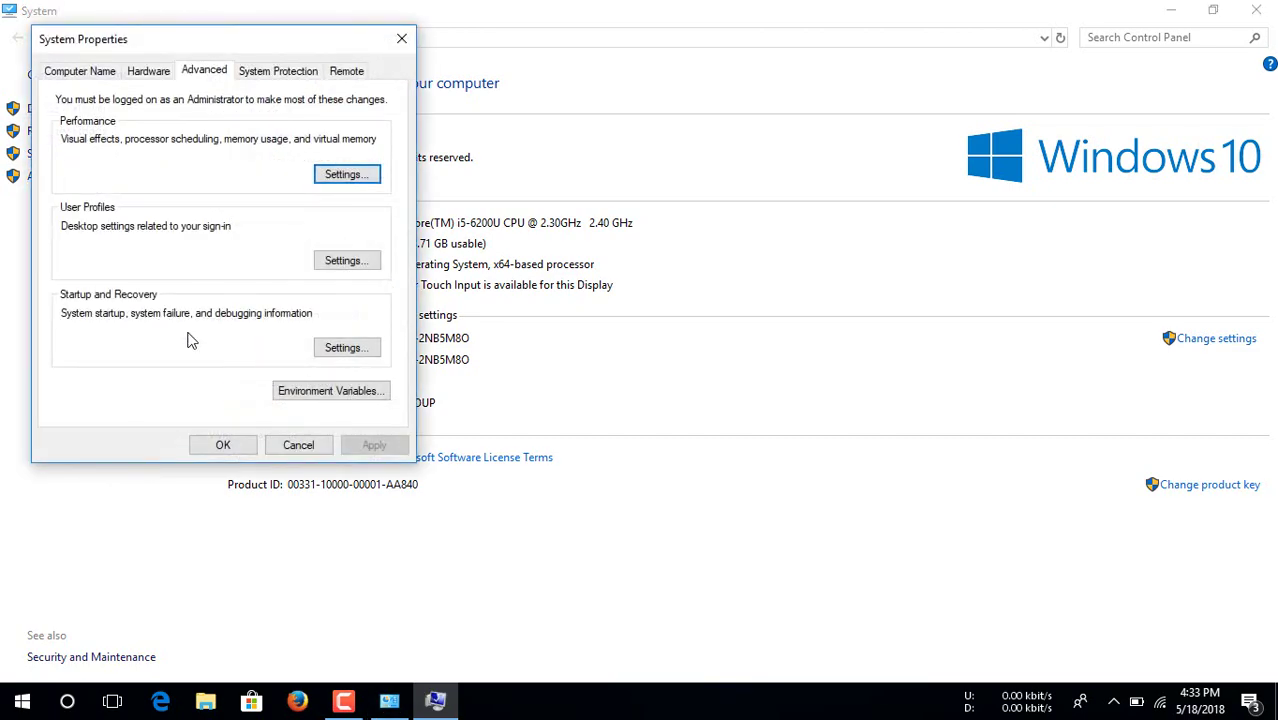
left_click(343, 399)
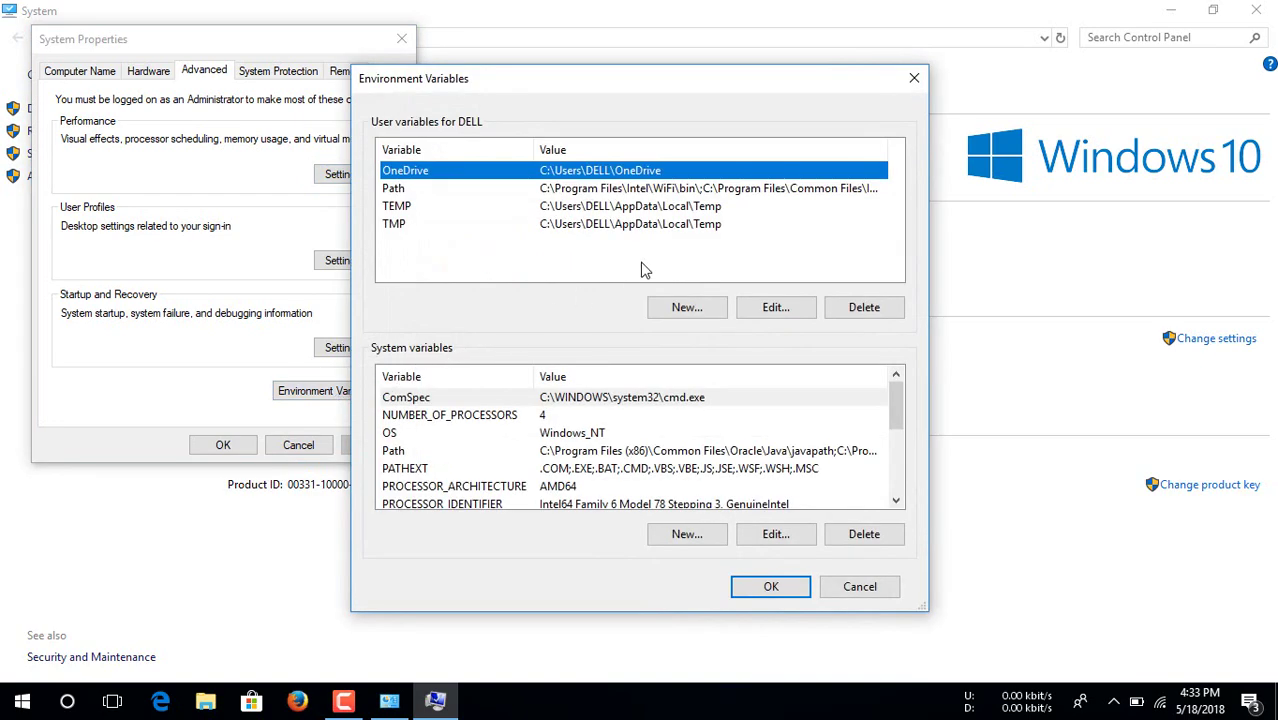
- Create a user variable named Path with the value C:\Program Files\Java\jdk-10.0.1\bin, save it, and close all the system settings windows
left_click(680, 307)
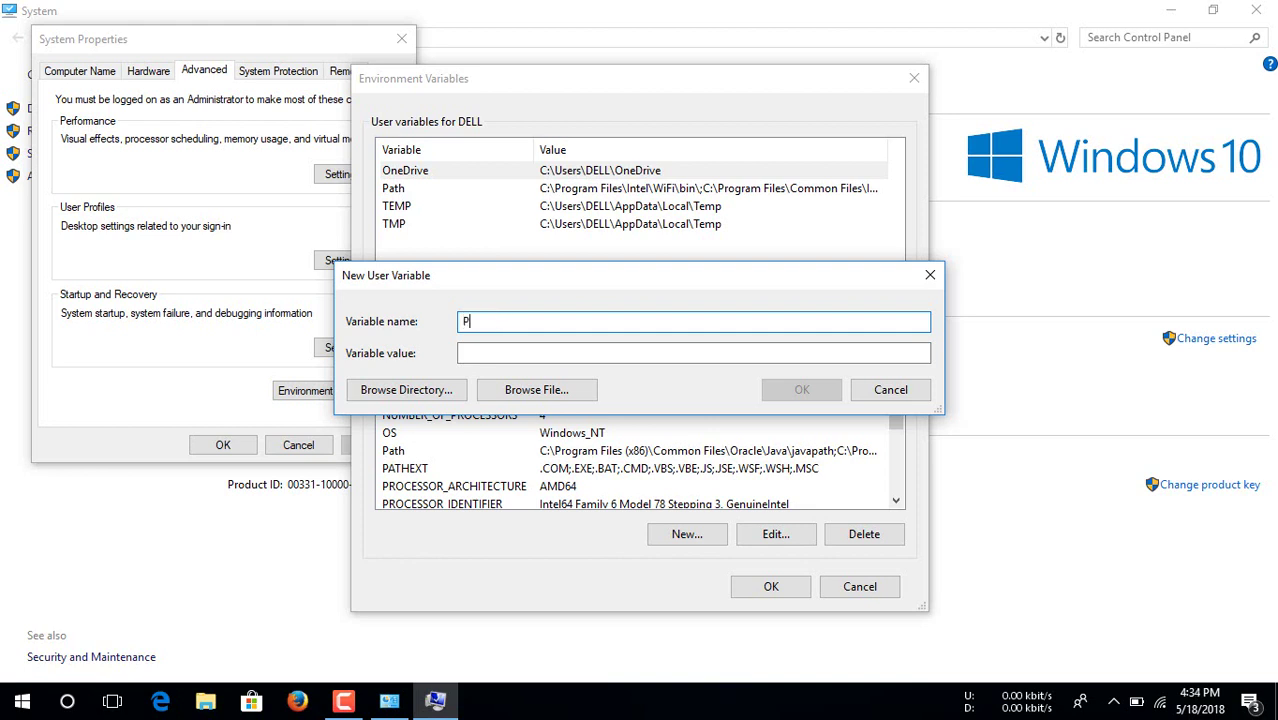
type("Path")
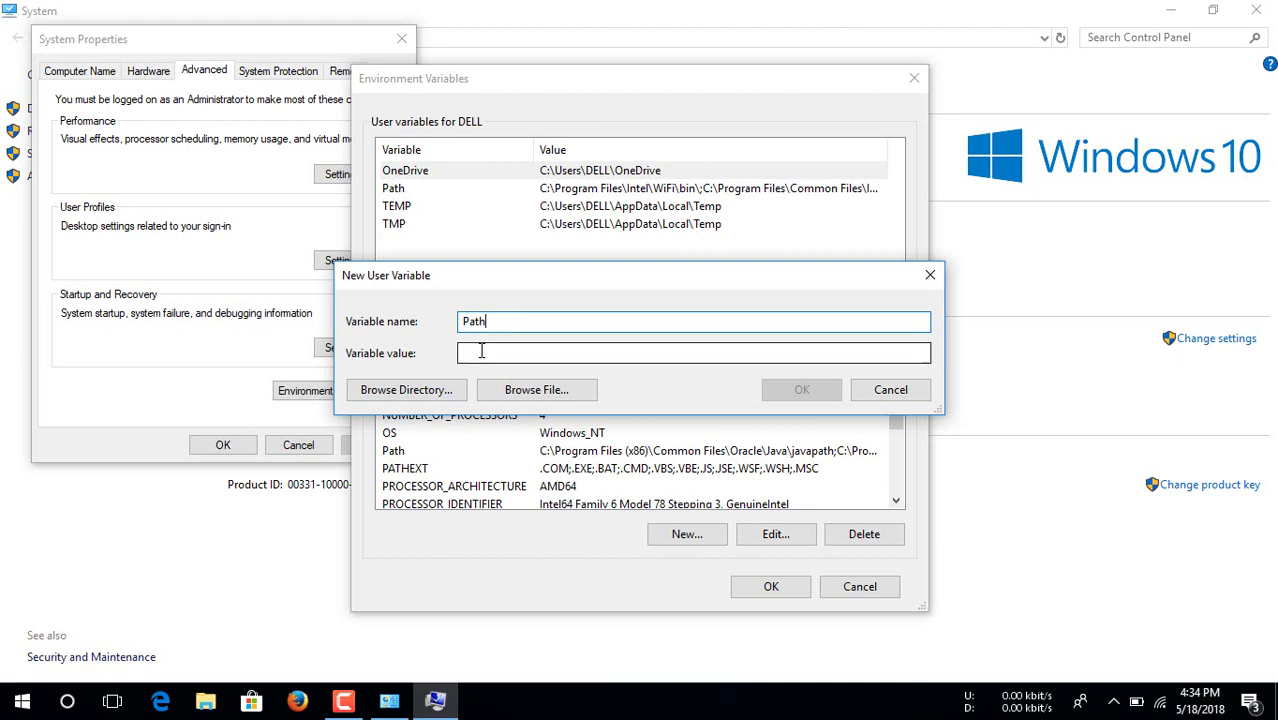
left_click(481, 351)
right_click(481, 351)
left_click(522, 434)
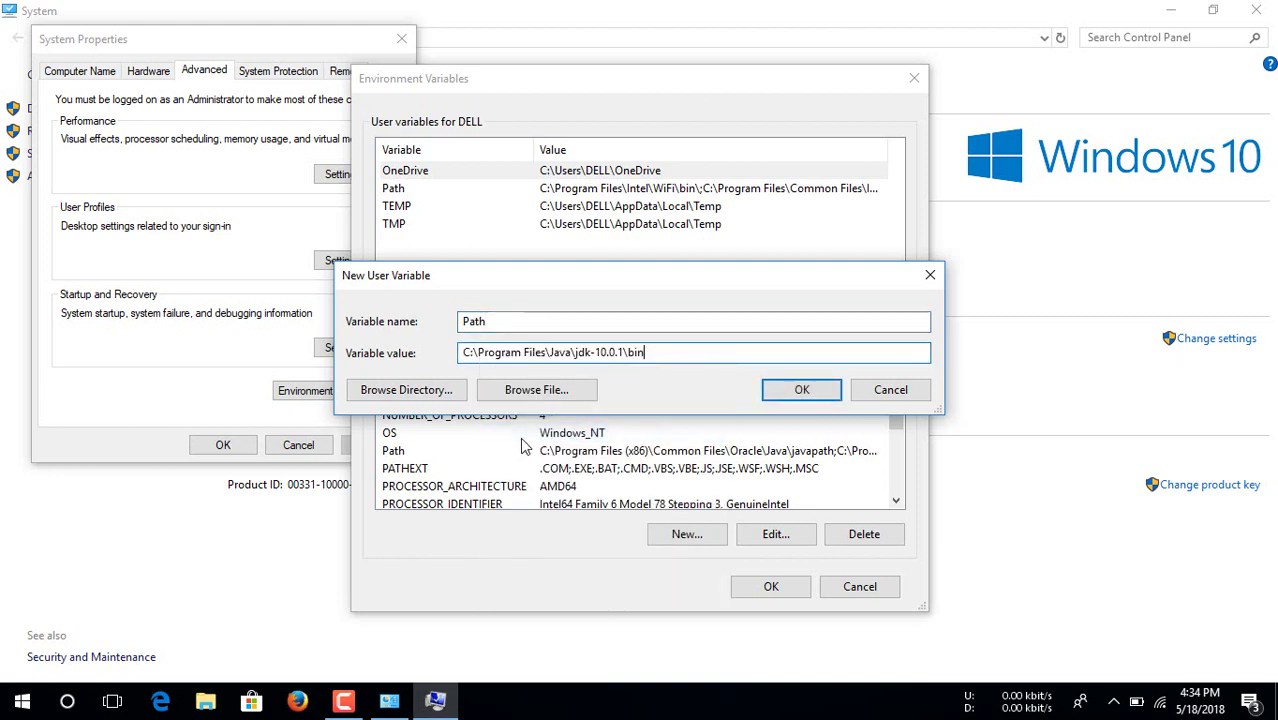
left_click(802, 389)
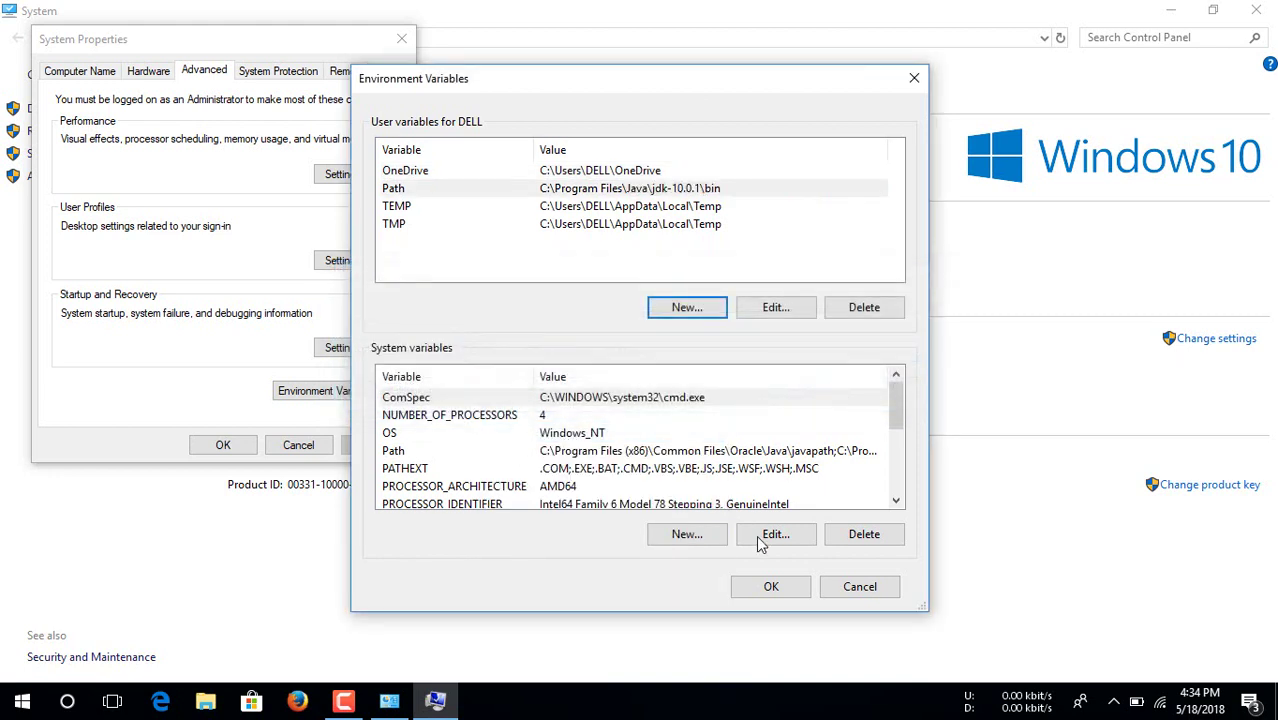
left_click(771, 587)
left_click(205, 452)
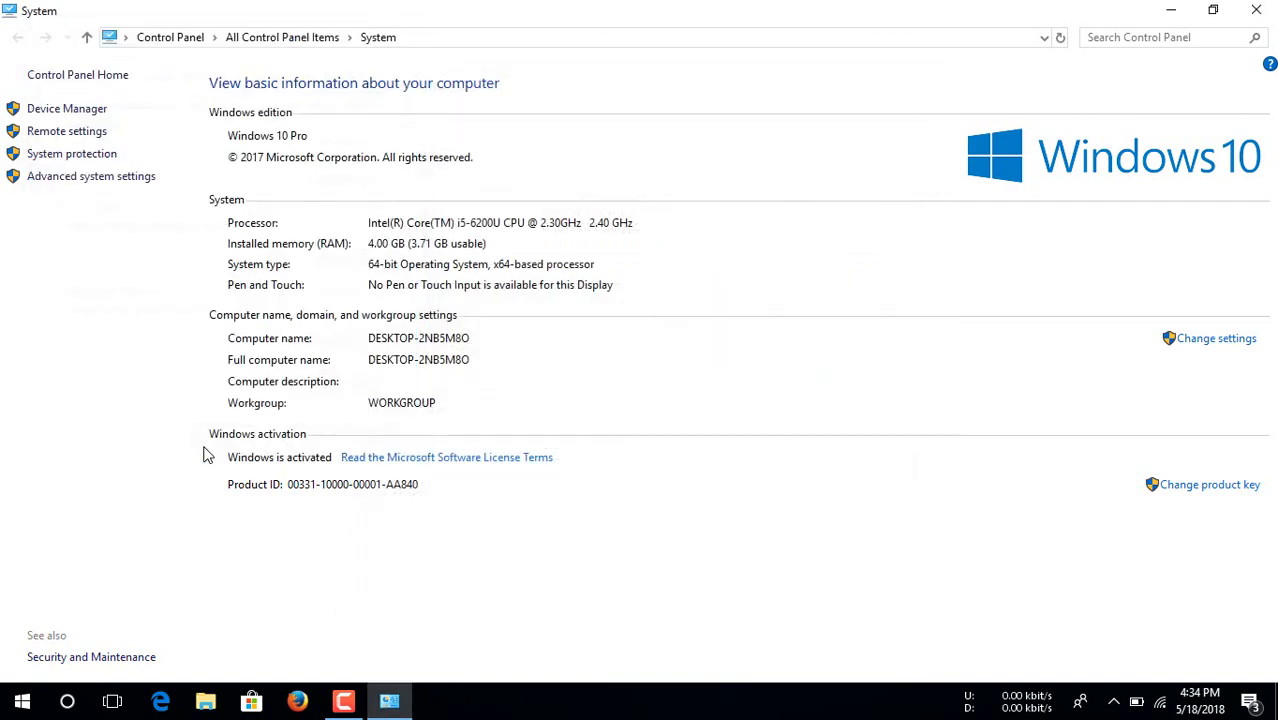
left_click(1259, 10)
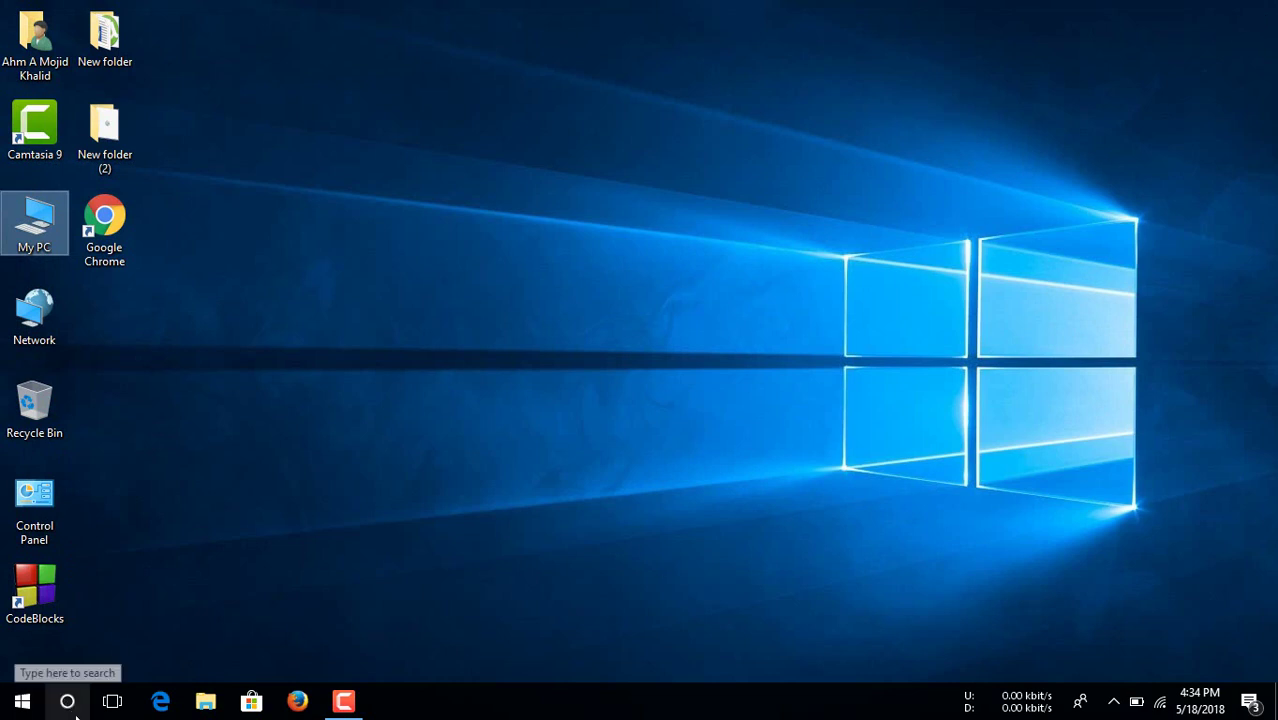
- Search Windows for cmd, open Command Prompt and run the javac command
left_click(893, 480)
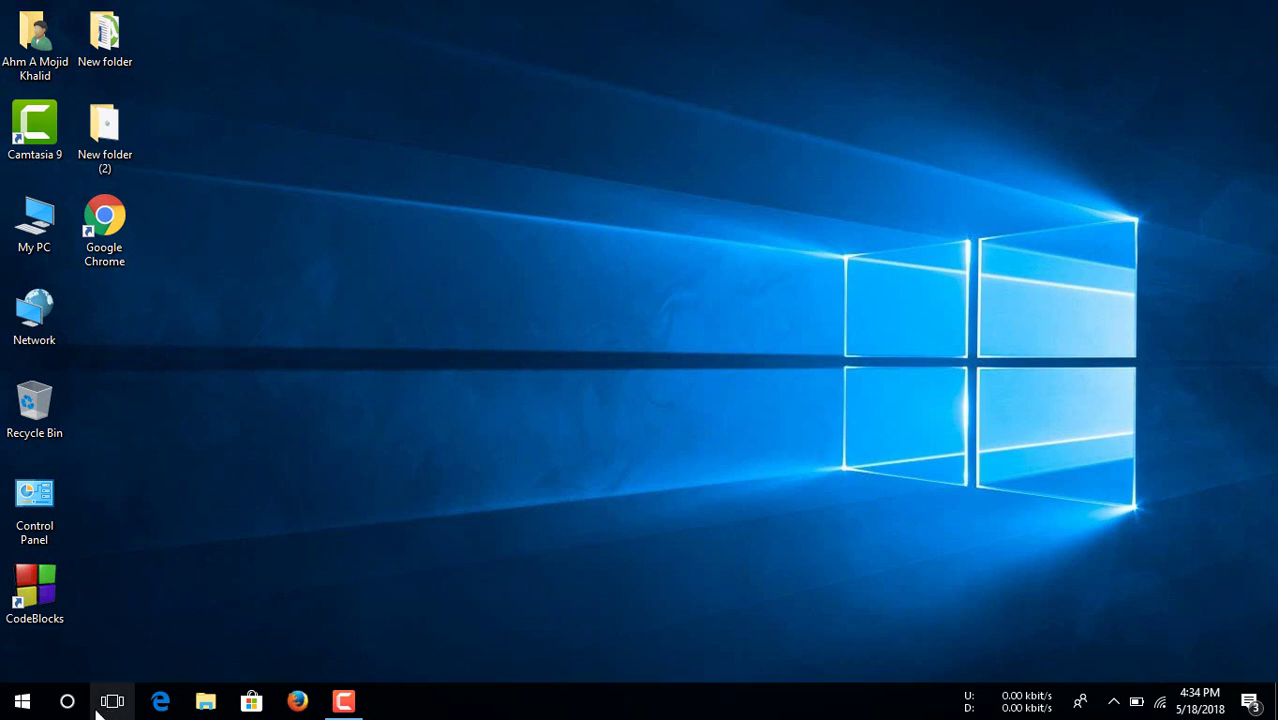
left_click(66, 701)
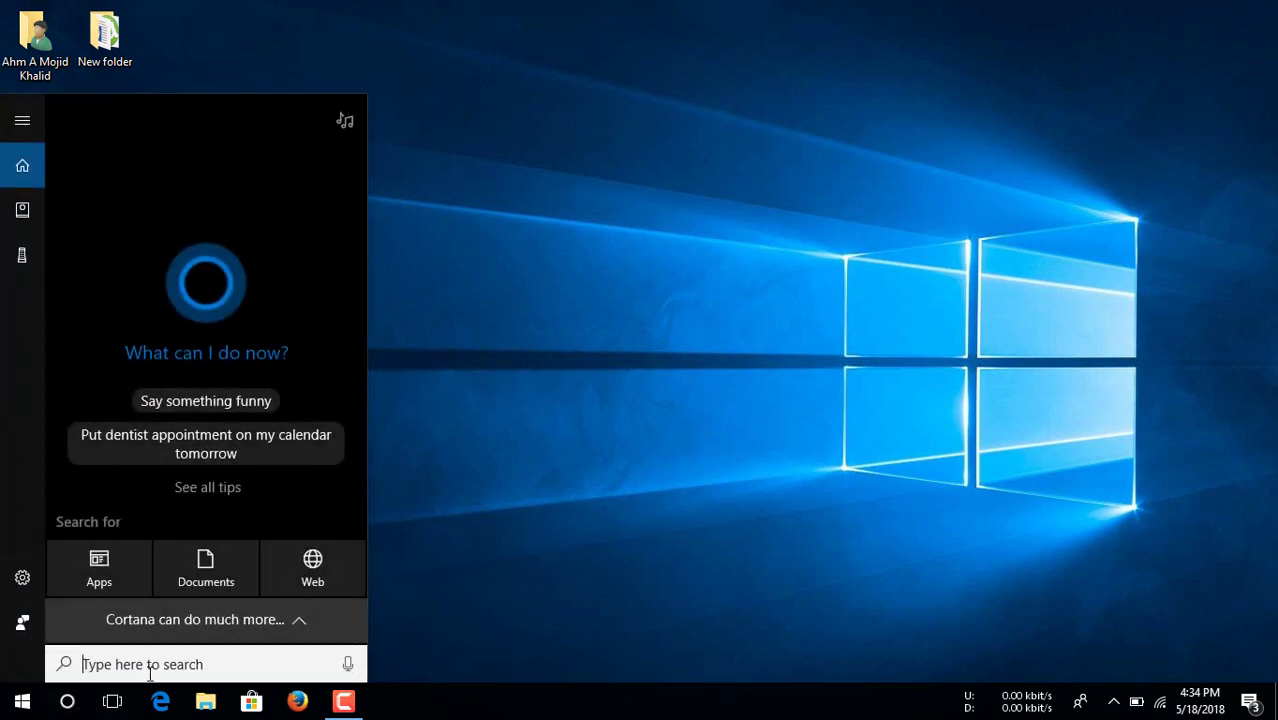
type("cmd")
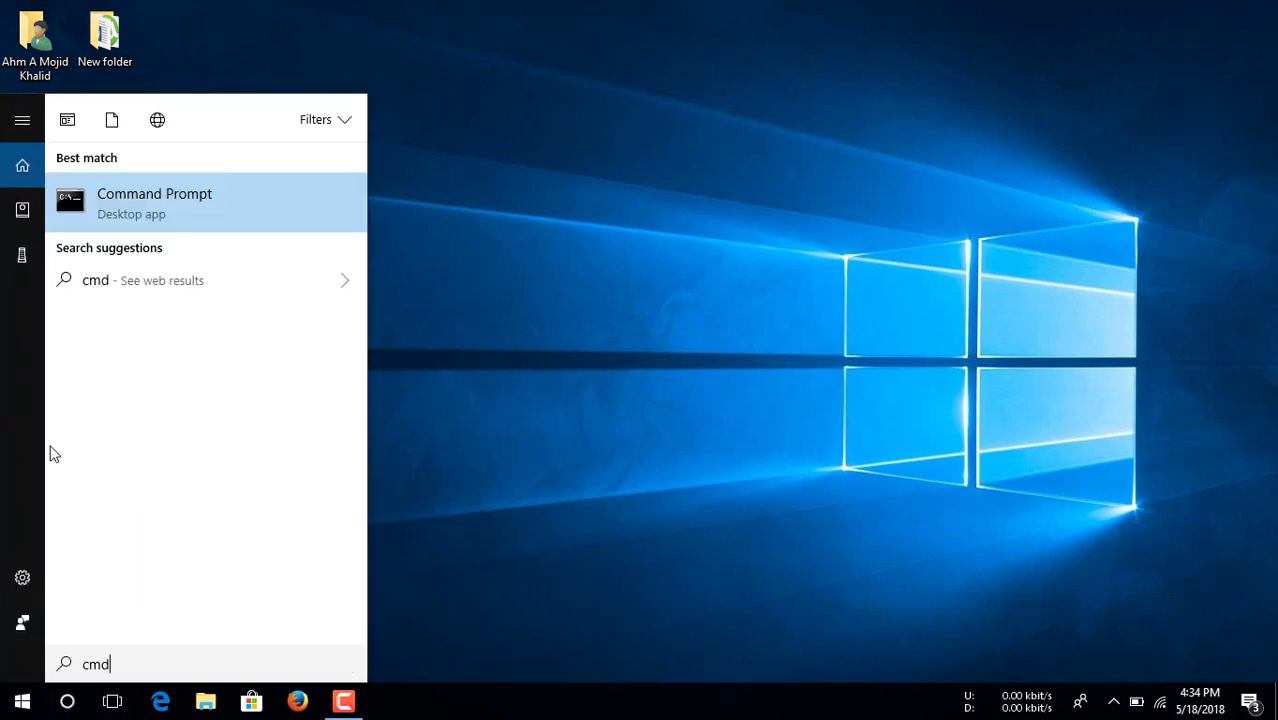
left_click(206, 212)
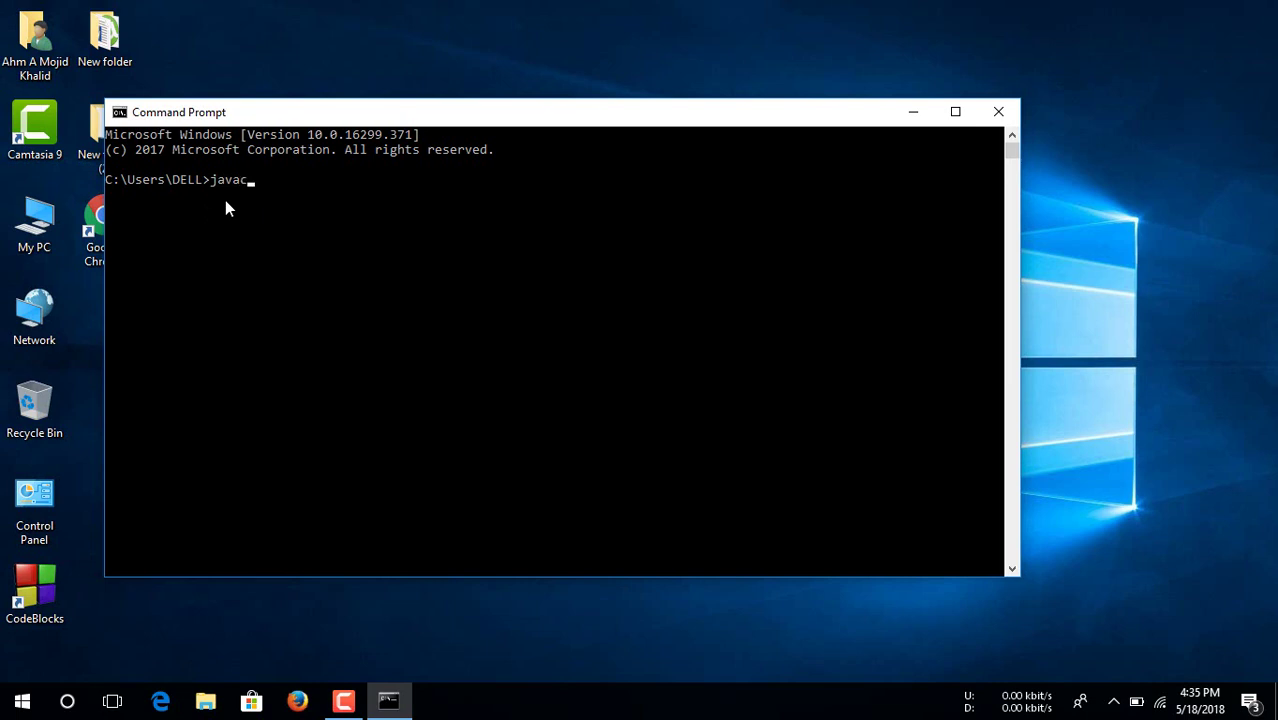
key("Return")
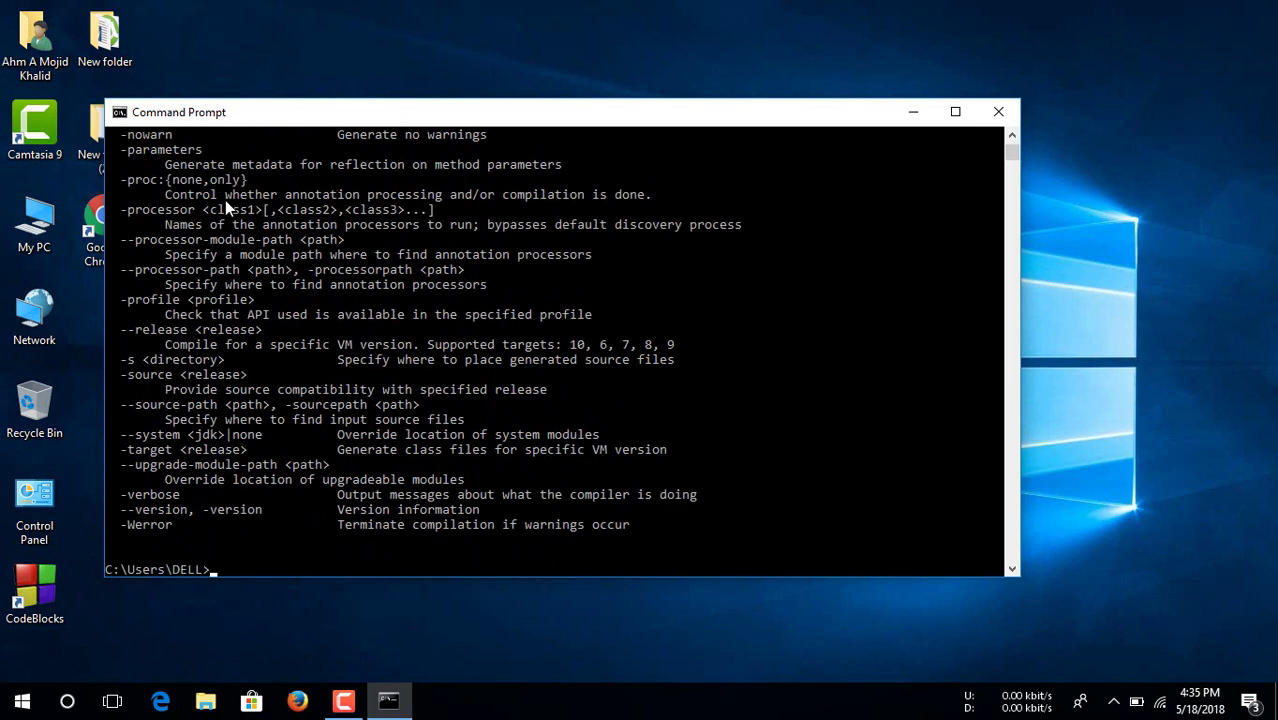
- Examine the javac output from its beginning, highlighting the usage line and the listed compiler options
scroll(401, 330, "up", 5)
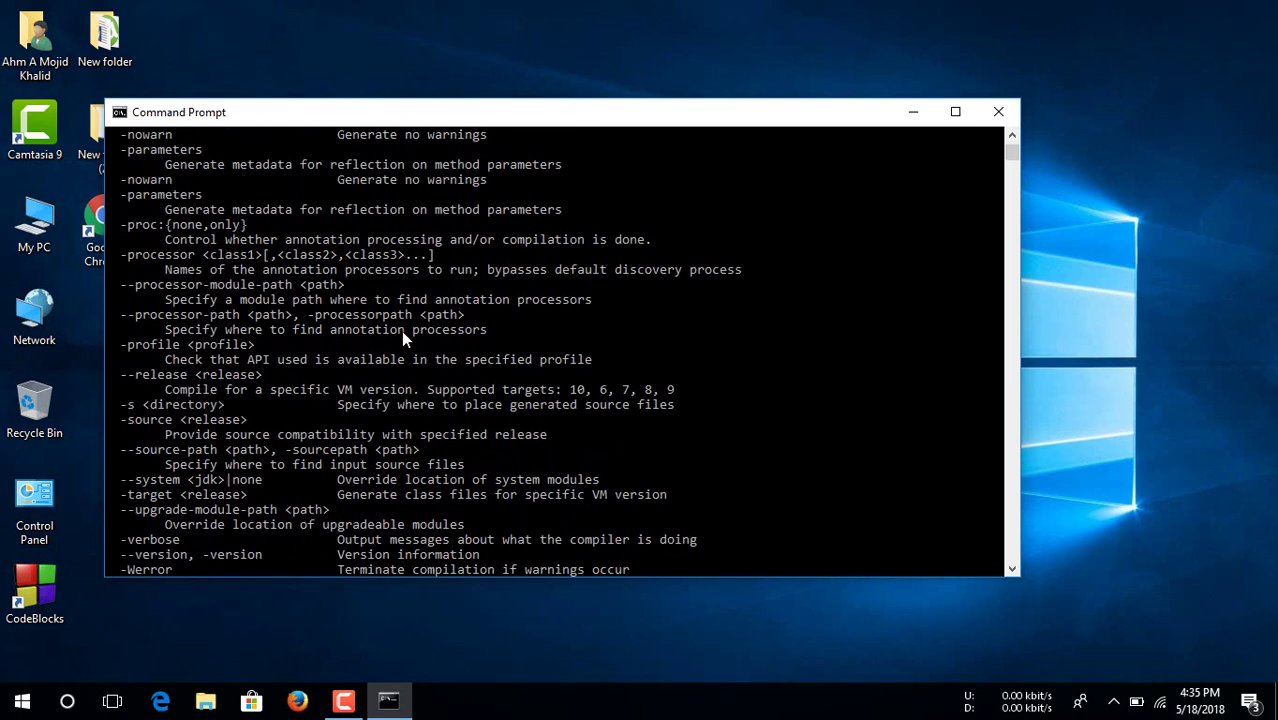
scroll(324, 274, "up", 6)
left_click_drag(148, 209, 607, 554)
scroll(533, 441, "up", 3)
left_click_drag(172, 179, 607, 539)
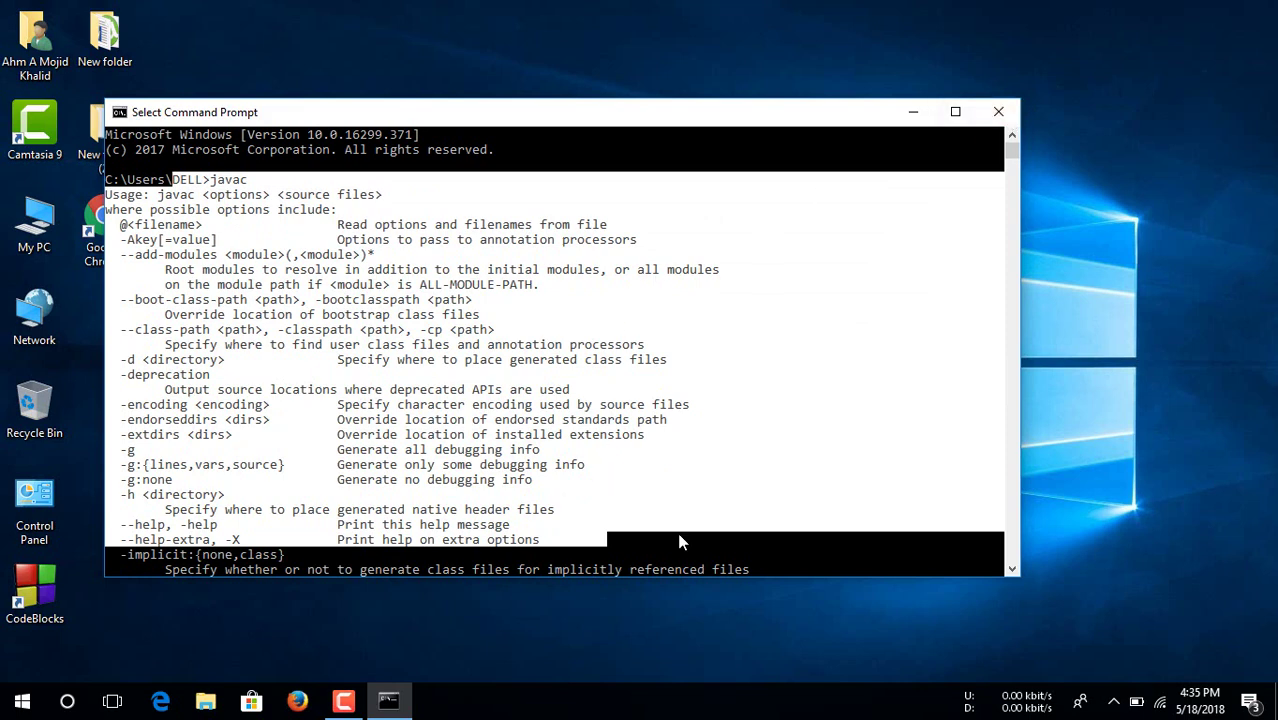
left_click_drag(688, 538, 662, 390)
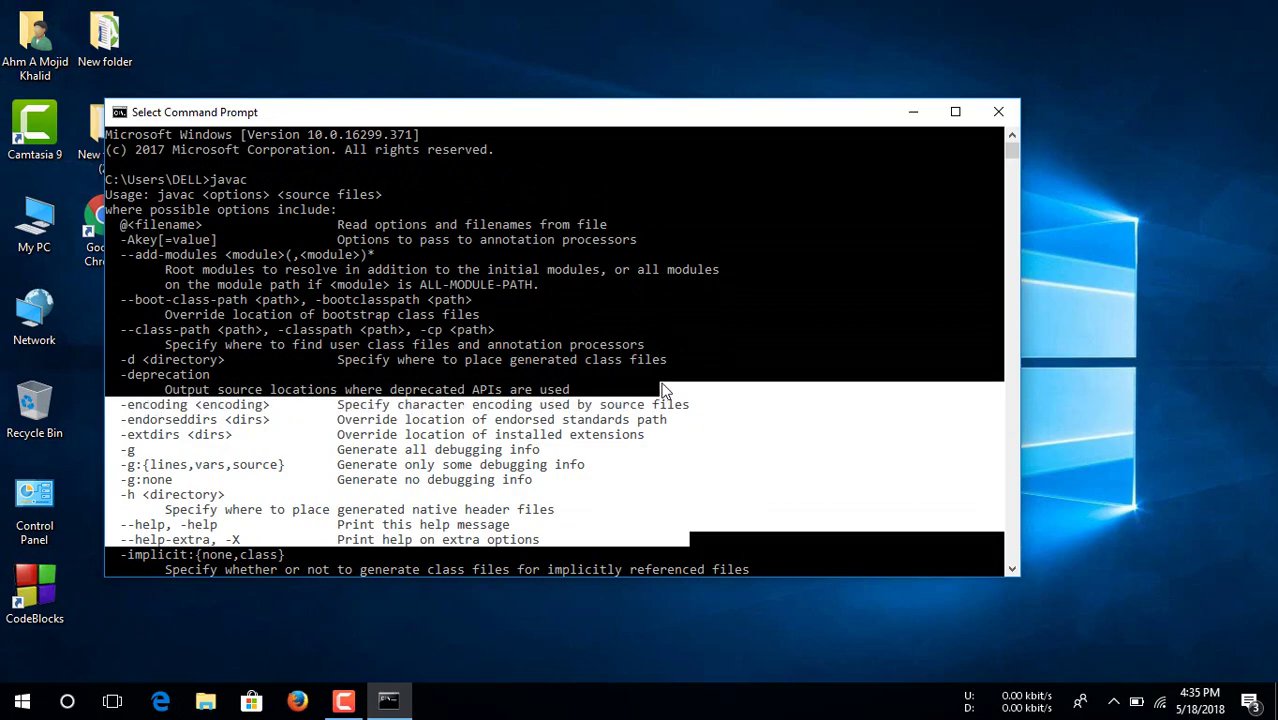